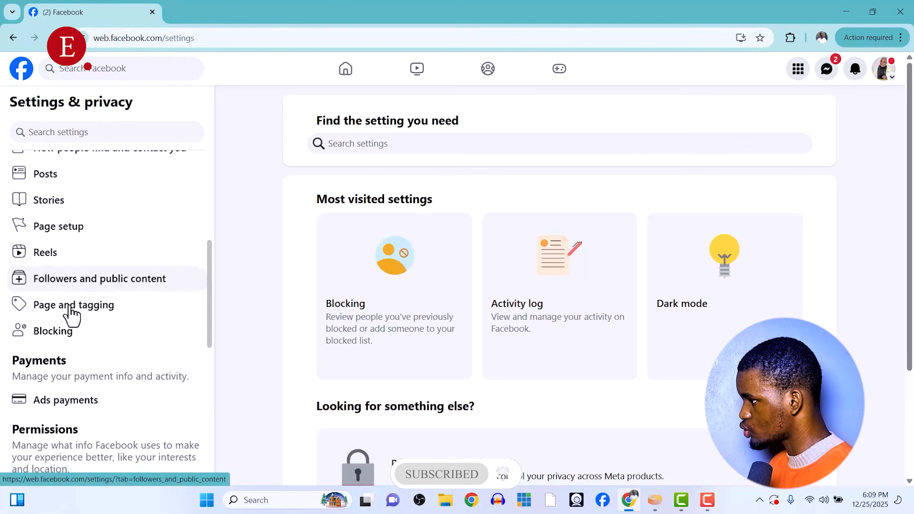
# Open the Page's access settings and start adding a new person with Facebook access.
pyautogui.click(47, 230)
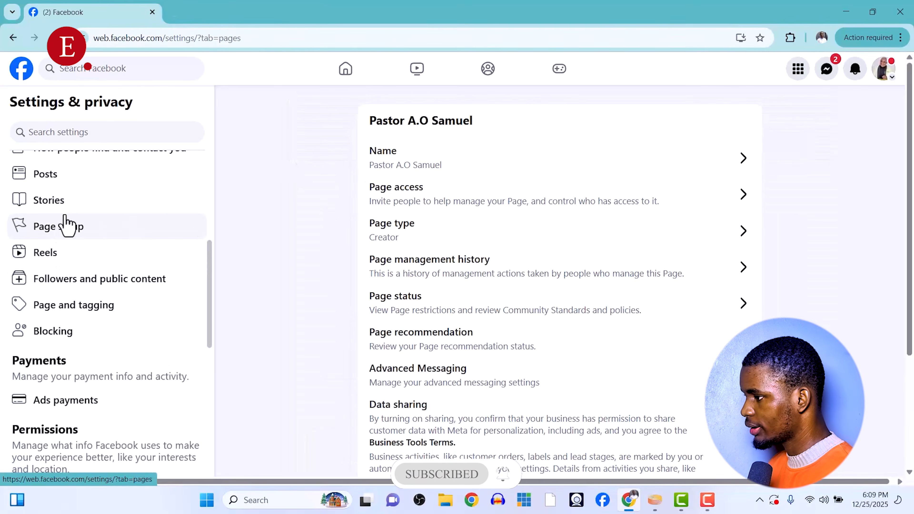
pyautogui.click(432, 204)
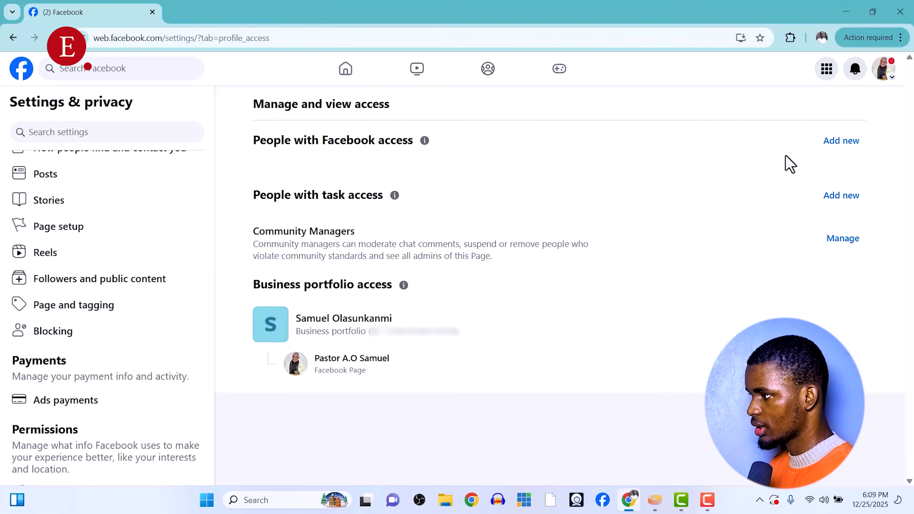
pyautogui.click(841, 141)
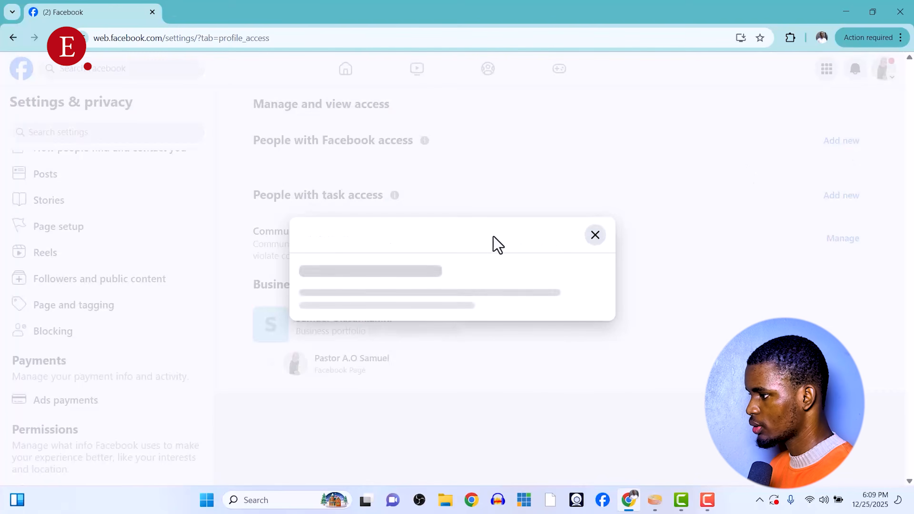
pyautogui.click(563, 388)
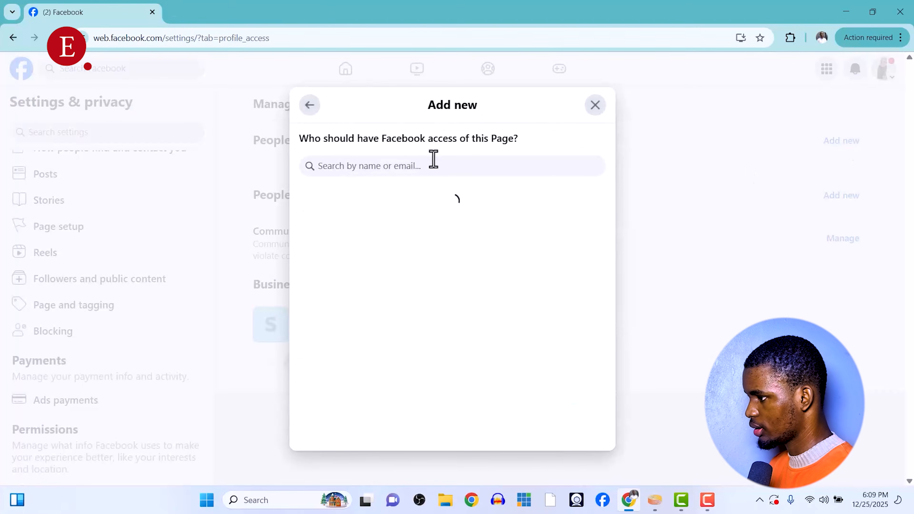
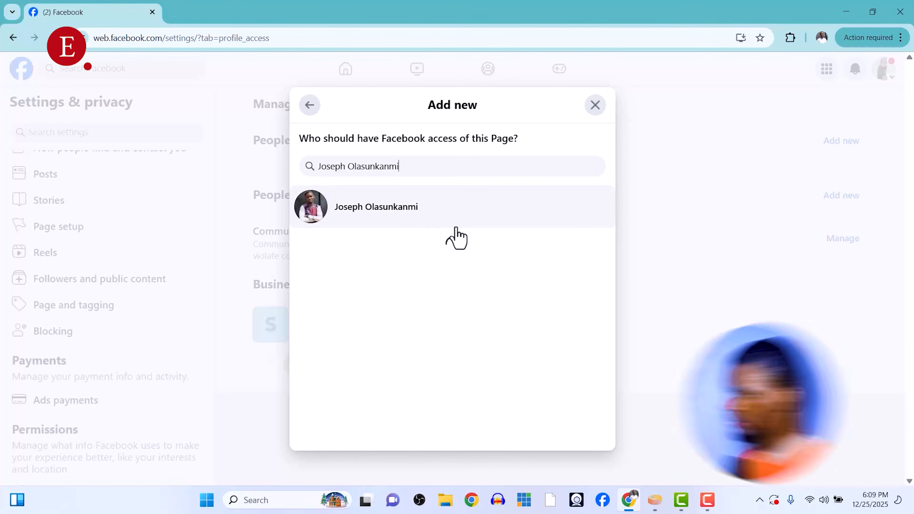
# Search for the person to invite by name and select their profile from the results.
pyautogui.click(423, 212)
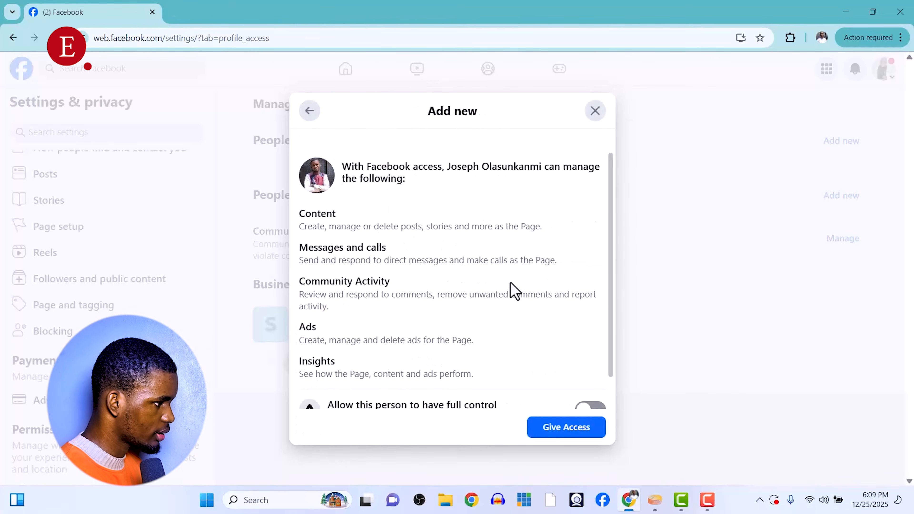
# Allow this person to have full control of the Page and give access.
pyautogui.scroll(-1, 514, 291)
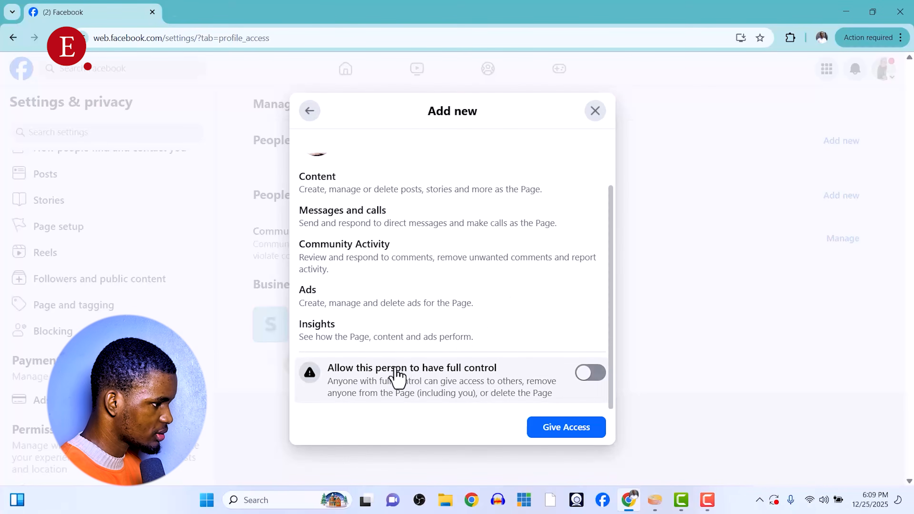
pyautogui.click(588, 374)
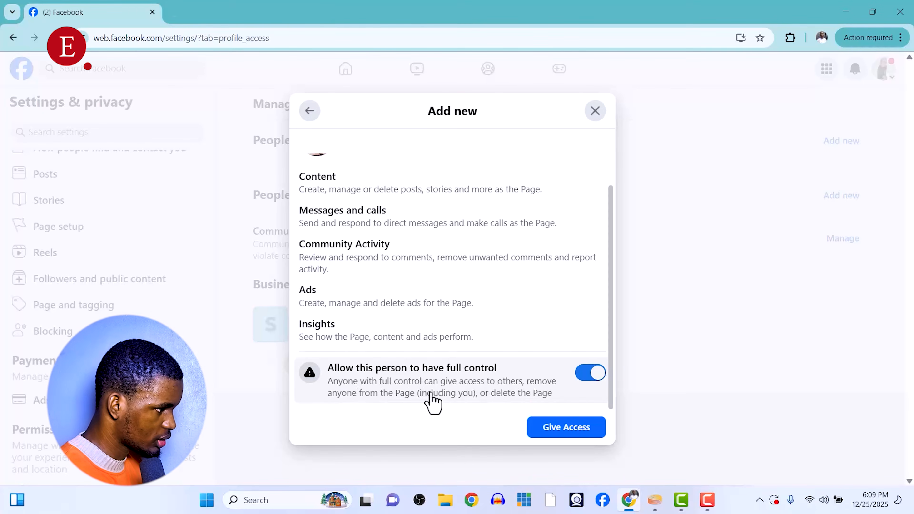
pyautogui.click(557, 434)
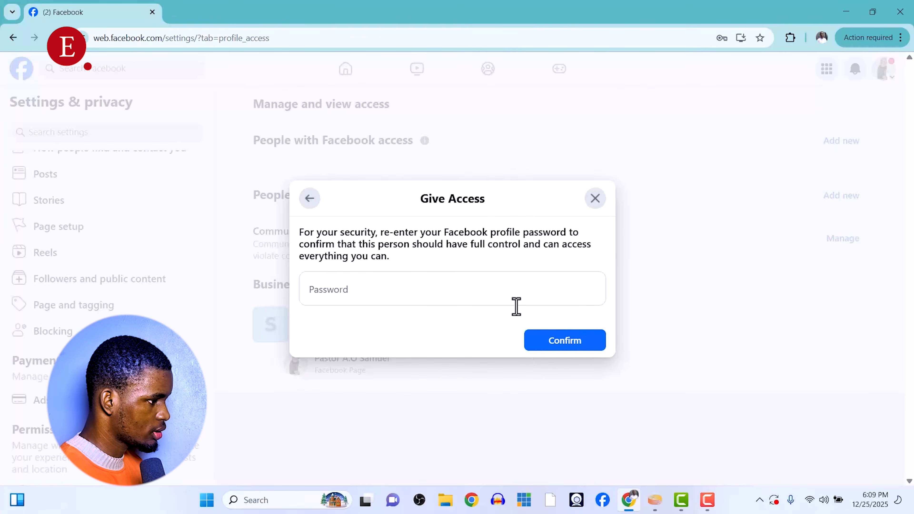
# Enter the Facebook profile password to confirm, then dismiss the browser's save-password prompt.
pyautogui.click(486, 282)
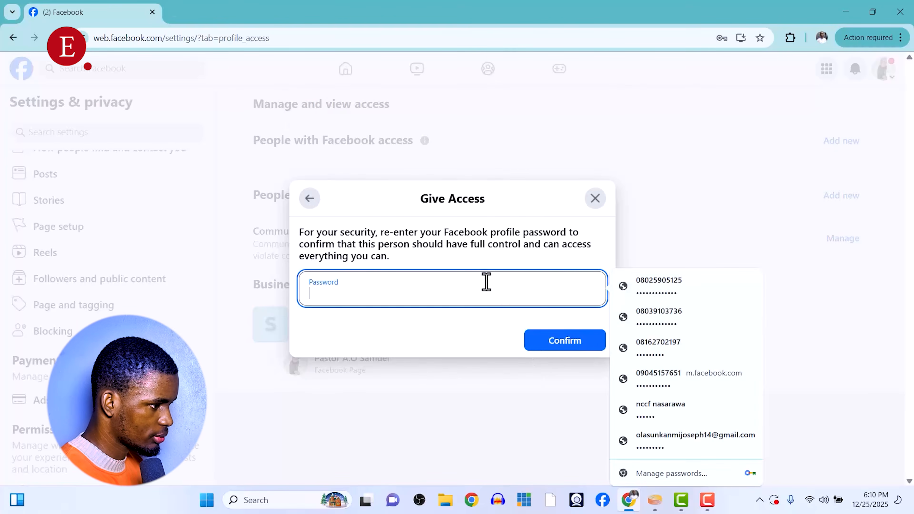
pyautogui.click(639, 320)
pyautogui.click(548, 341)
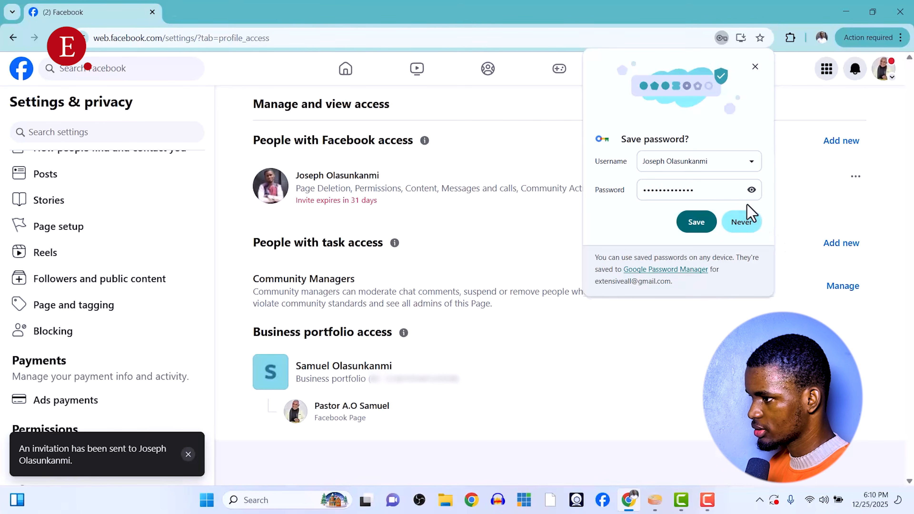
pyautogui.click(755, 68)
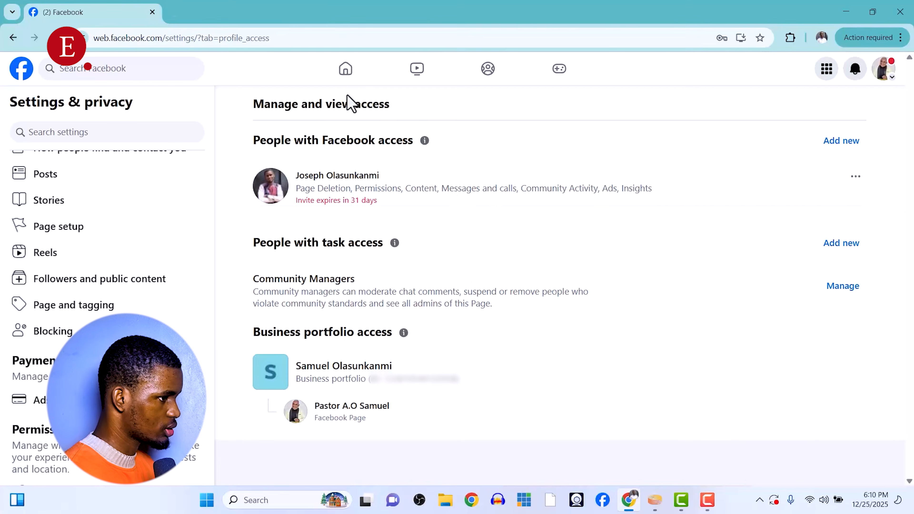
# Log out and log back in with the invited person's saved profile.
pyautogui.click(883, 77)
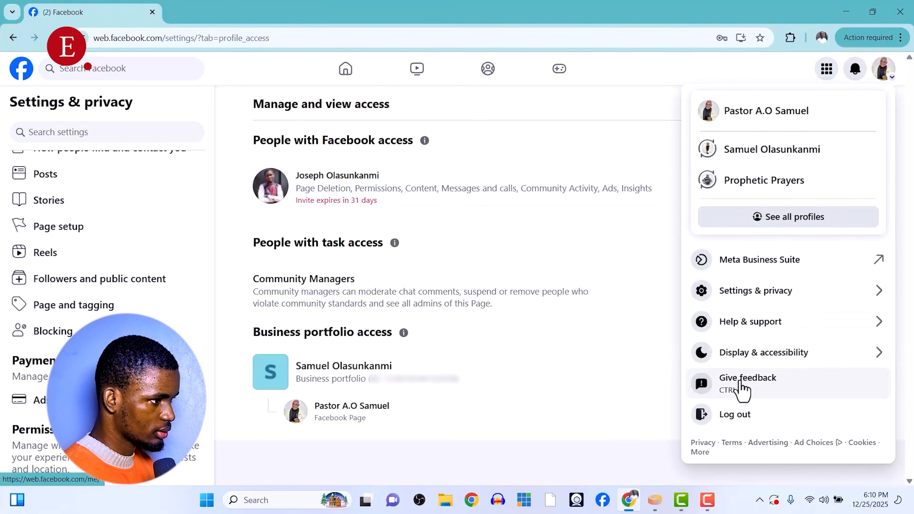
pyautogui.click(739, 414)
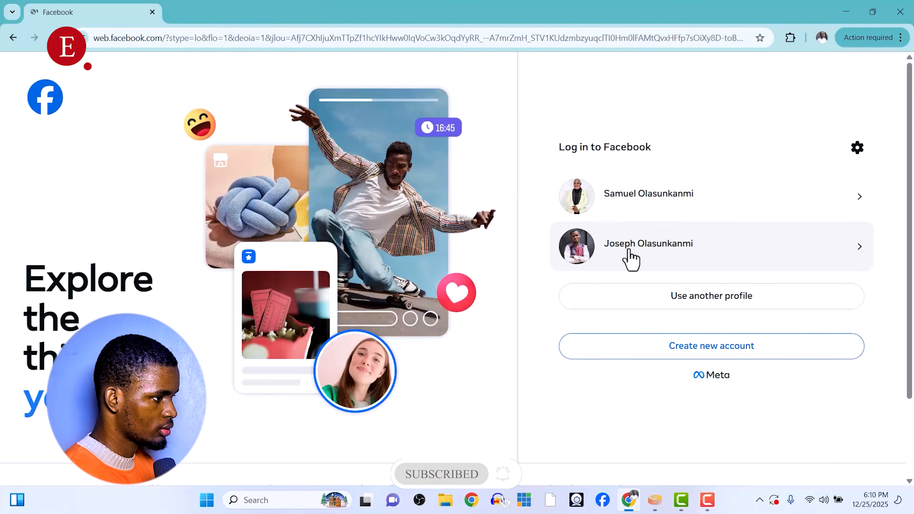
pyautogui.click(630, 259)
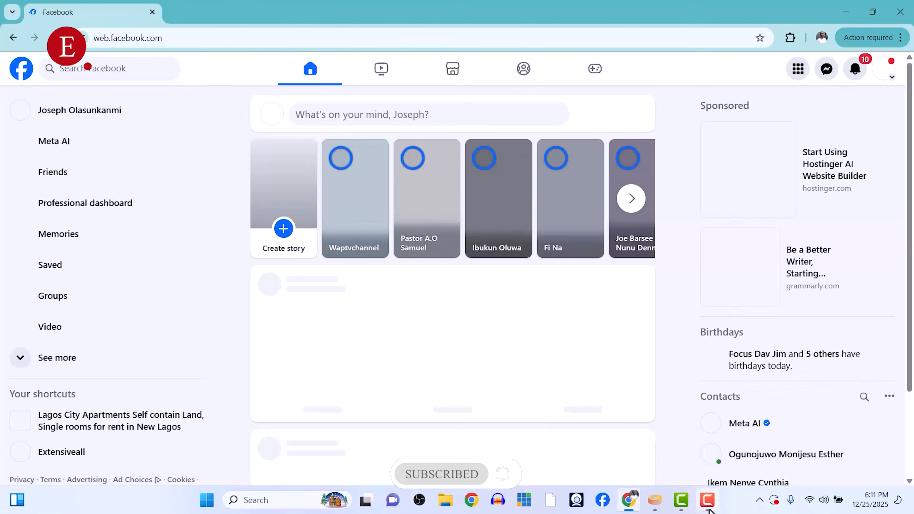
pyautogui.moveTo(708, 511)
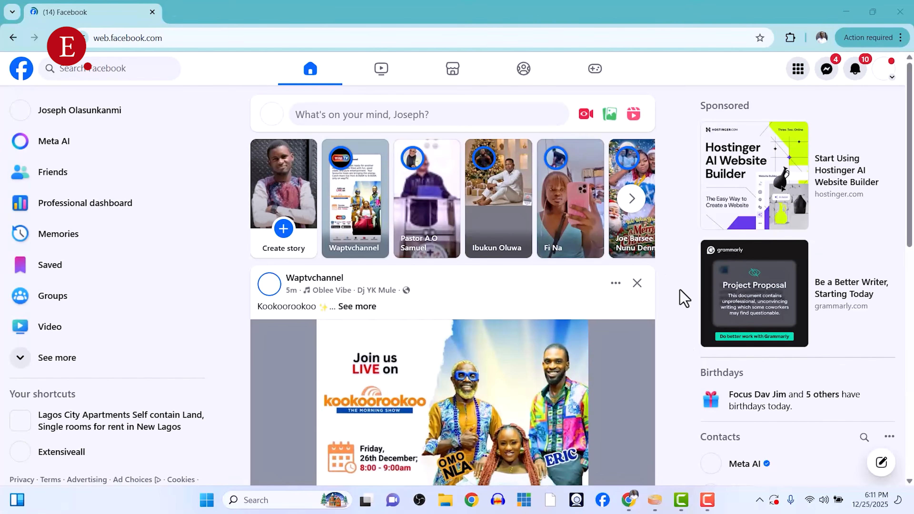
# Open the Page management invitation from notifications and review the invite.
pyautogui.click(856, 70)
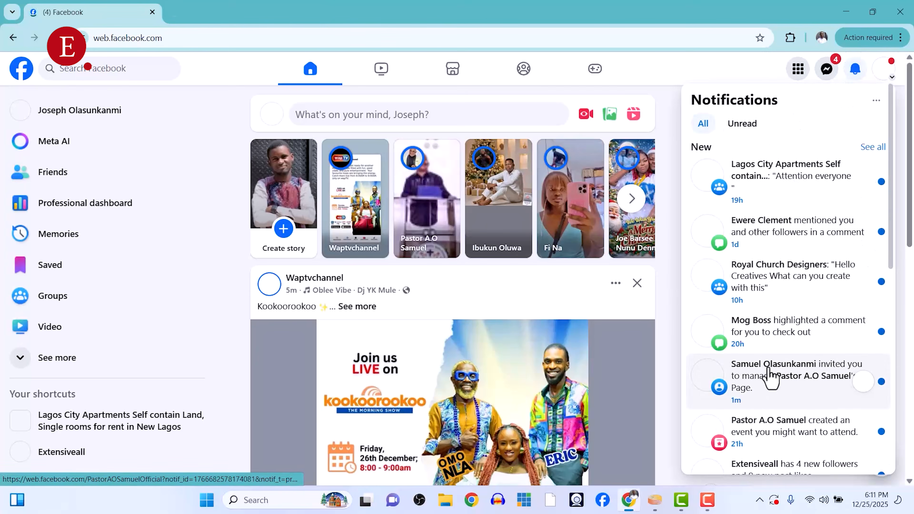
pyautogui.click(780, 392)
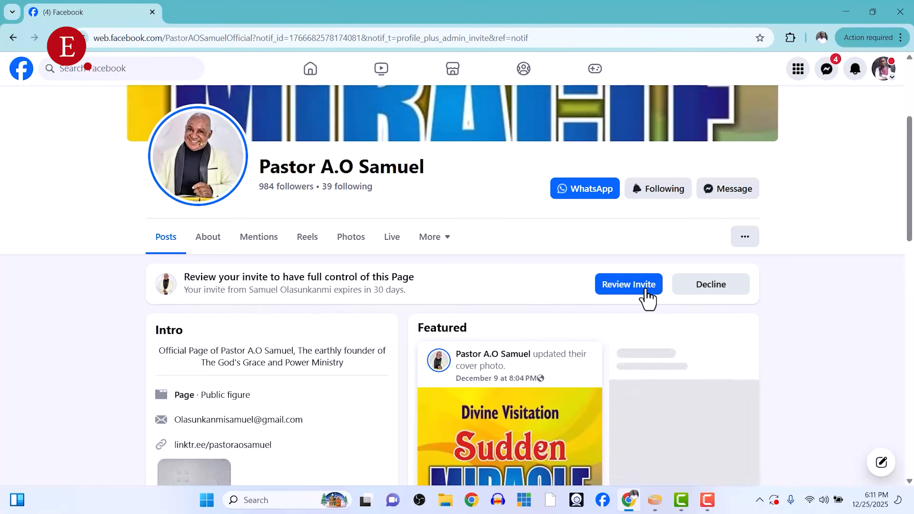
pyautogui.click(636, 287)
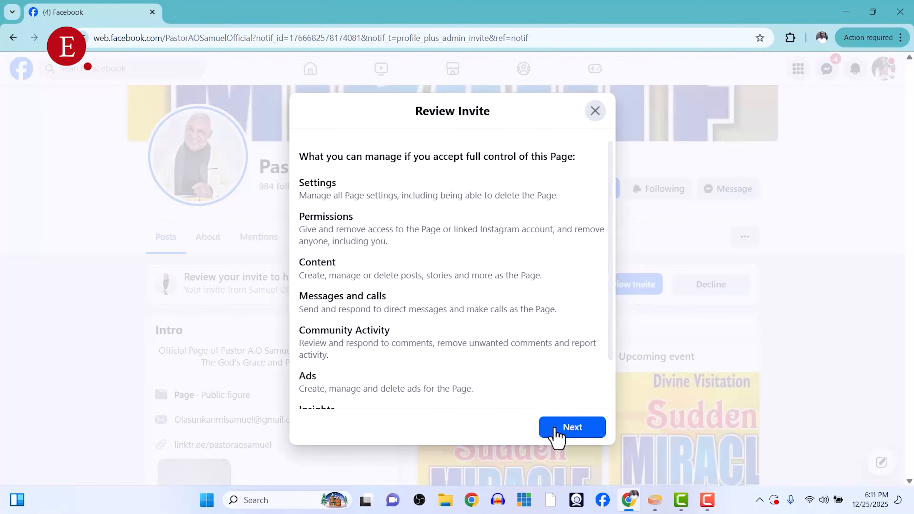
# Accept full control of the Page and start using the Page.
pyautogui.click(552, 434)
pyautogui.click(567, 369)
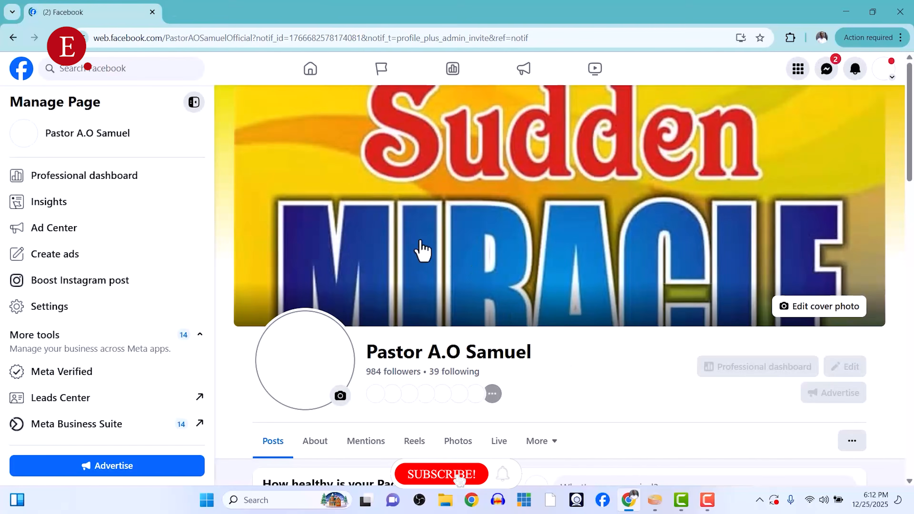
pyautogui.scroll(-3, 851, 103)
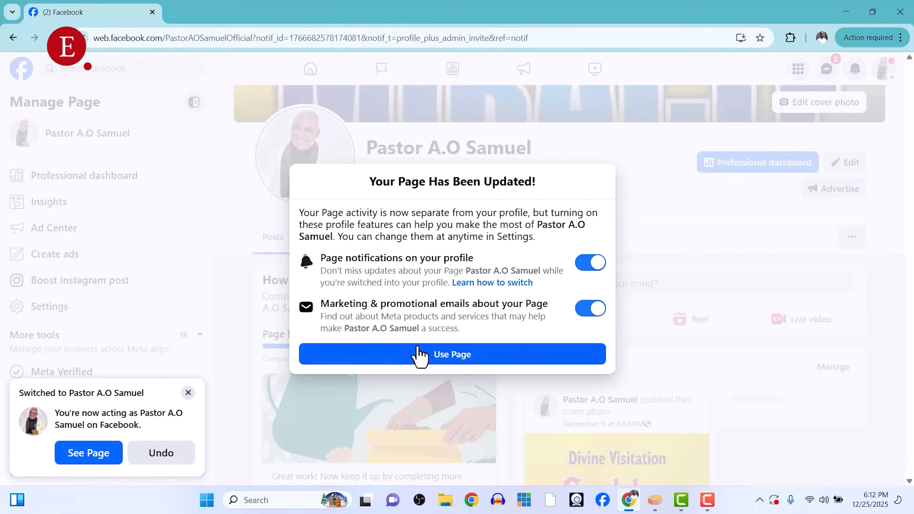
pyautogui.click(422, 362)
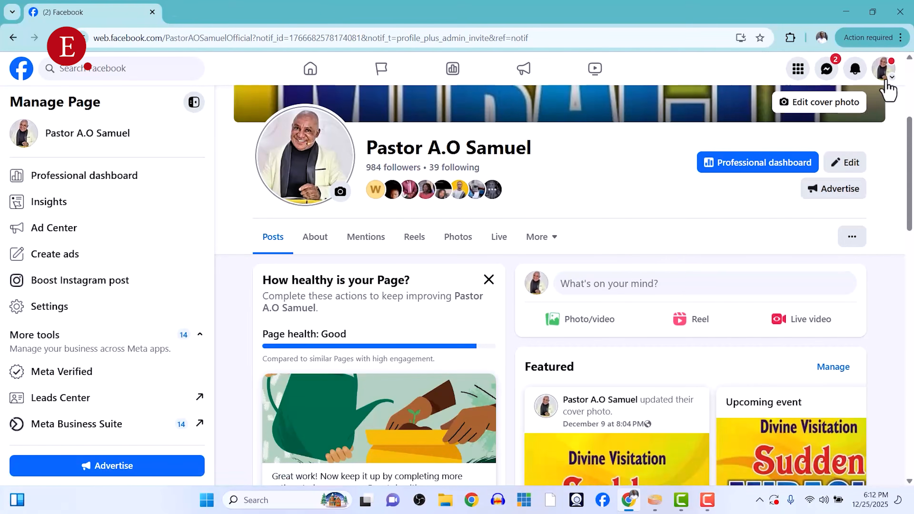
# Open the Page's Media settings under Settings & privacy.
pyautogui.click(885, 74)
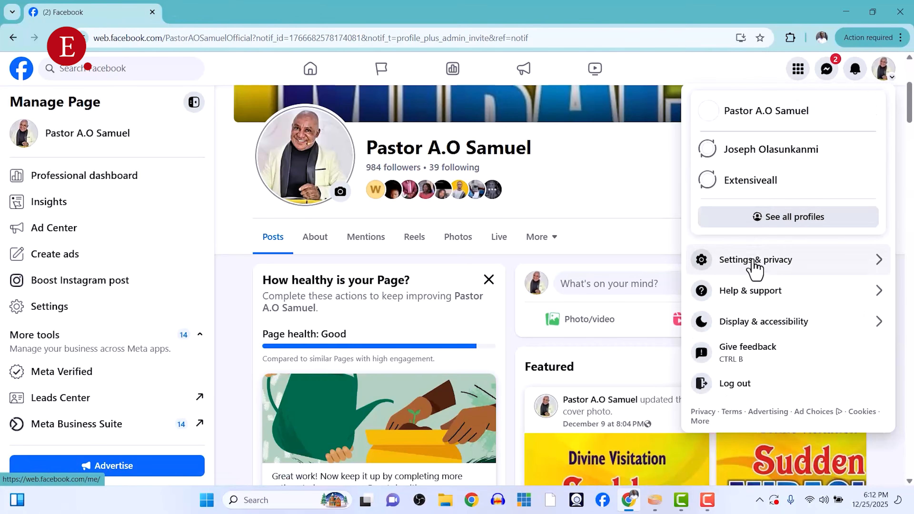
pyautogui.click(756, 265)
pyautogui.click(745, 146)
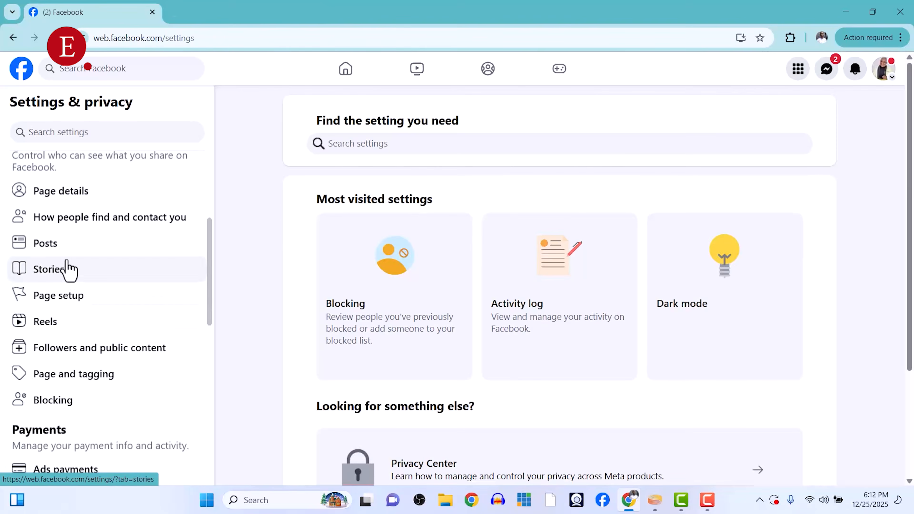
pyautogui.scroll(-4, 66, 267)
pyautogui.scroll(9, 64, 266)
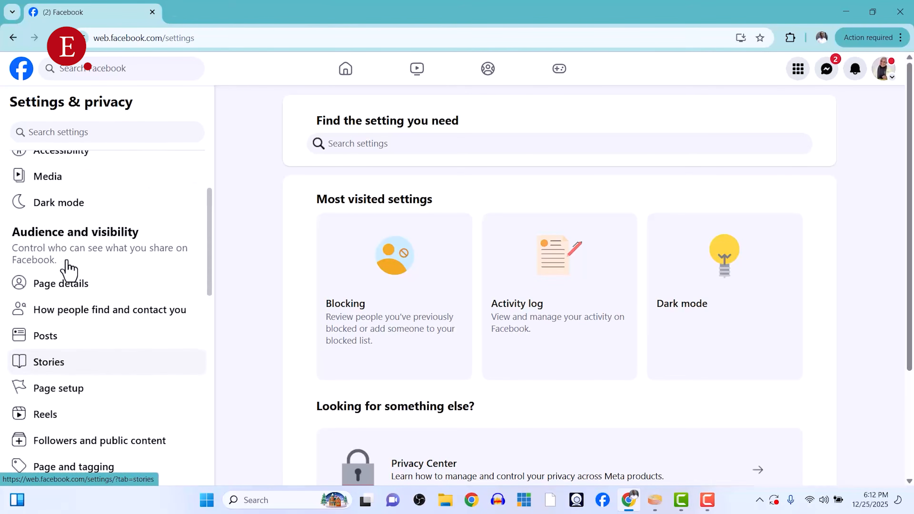
pyautogui.click(35, 280)
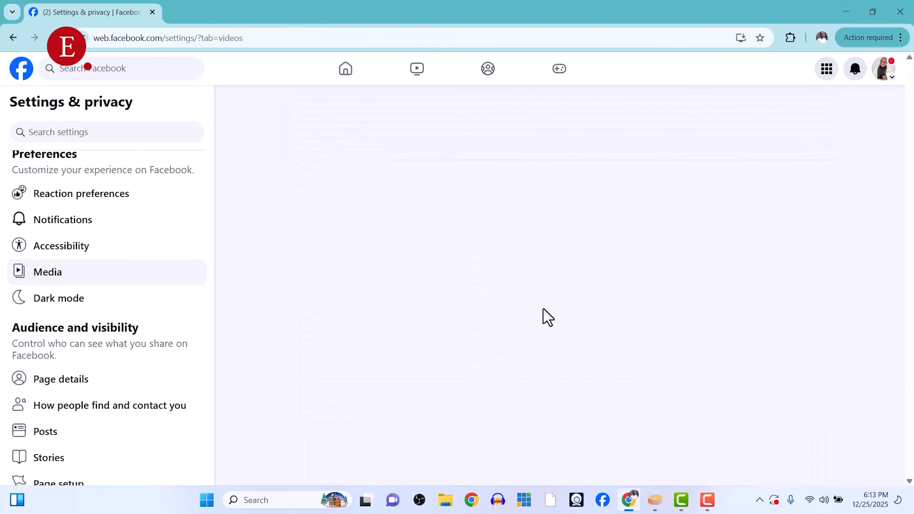
# Add the Extensiveall Page as a crossposting Page.
pyautogui.scroll(-5, 547, 316)
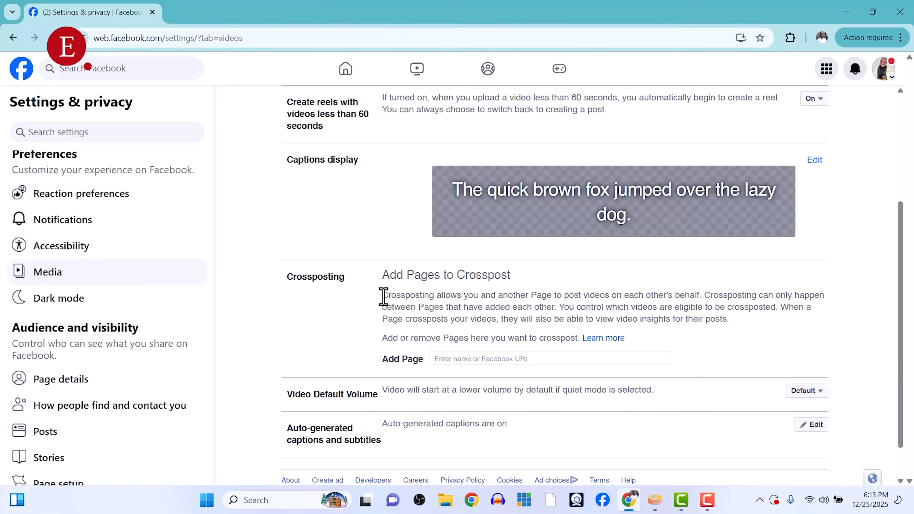
pyautogui.moveTo(384, 297); pyautogui.dragTo(450, 297)
pyautogui.click(338, 314)
pyautogui.click(475, 386)
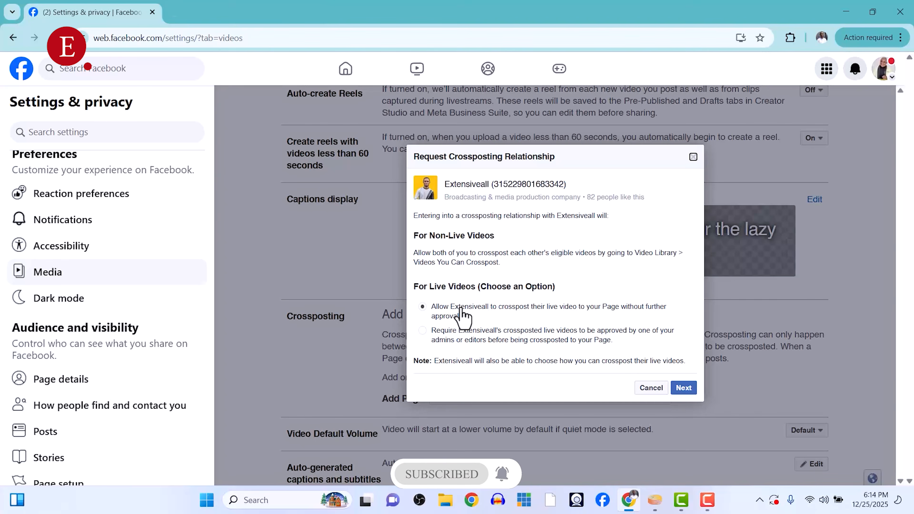
# Require admin approval for Extensiveall's crossposted live videos and submit the crossposting request.
pyautogui.click(441, 335)
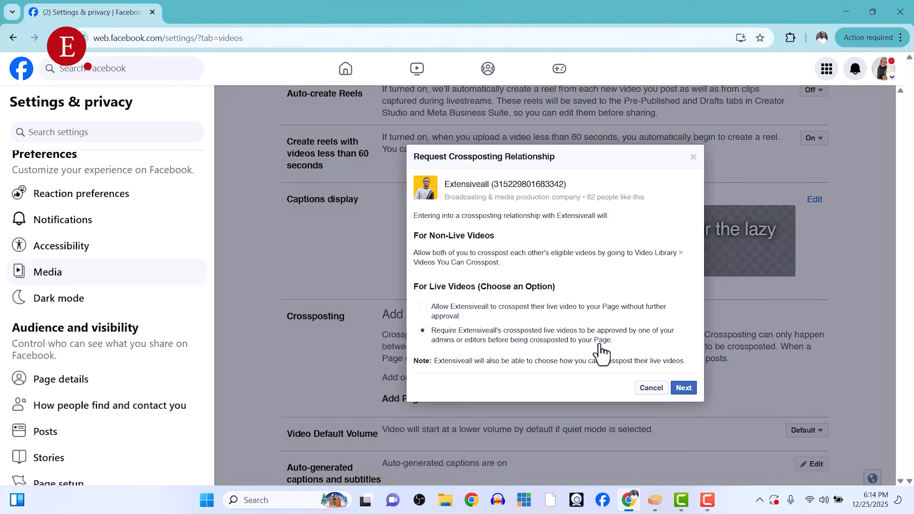
pyautogui.click(684, 389)
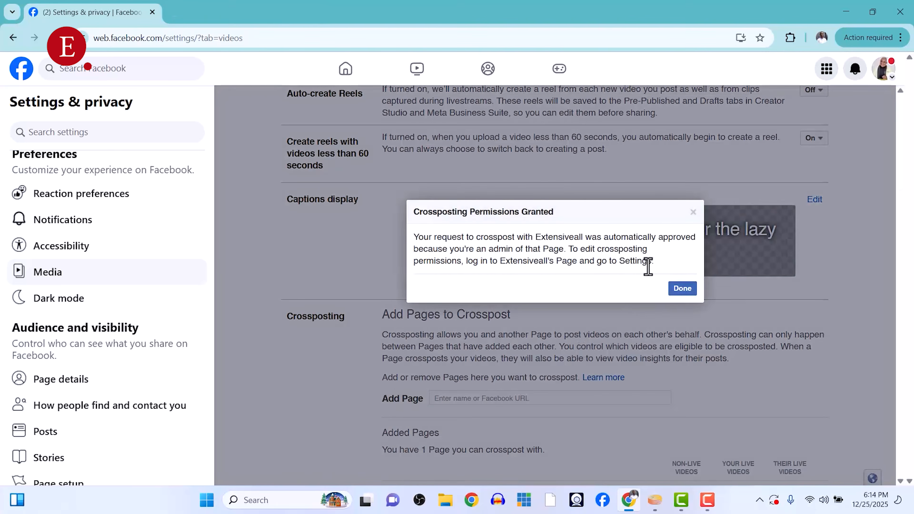
pyautogui.click(682, 291)
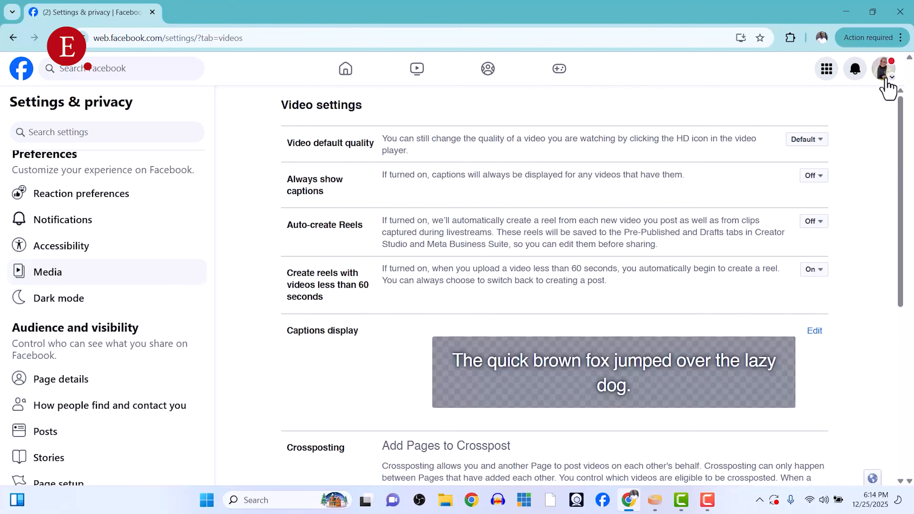
# Switch to the Extensiveall profile.
pyautogui.click(884, 69)
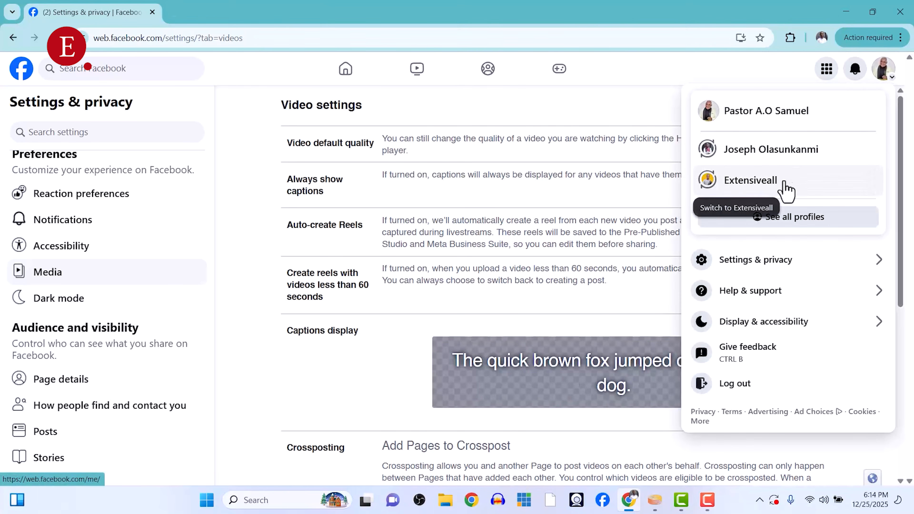
pyautogui.click(778, 167)
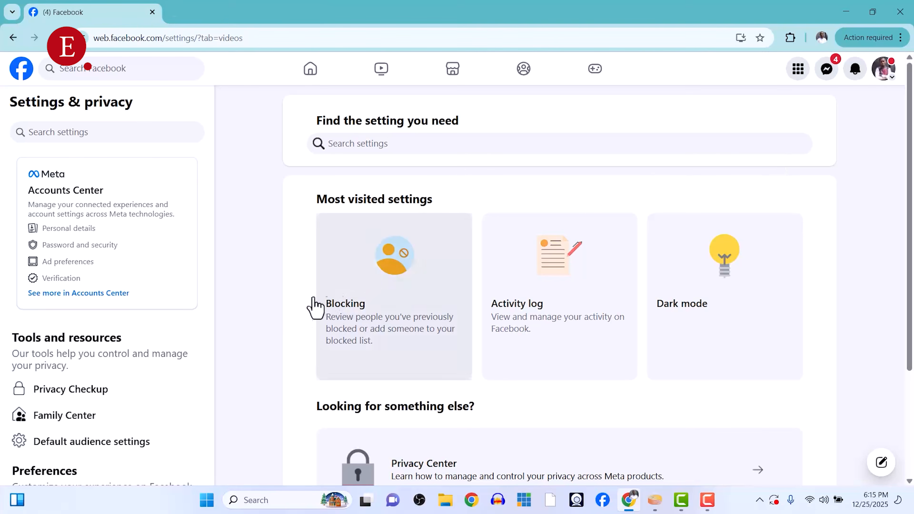
pyautogui.scroll(-1, 212, 385)
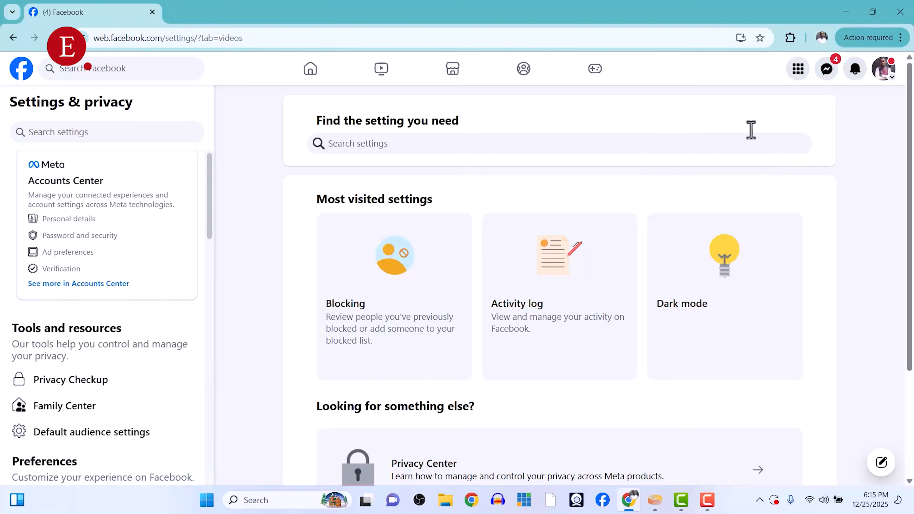
# Open Settings & privacy and switch the acting profile to the Extensiveall Page.
pyautogui.click(887, 80)
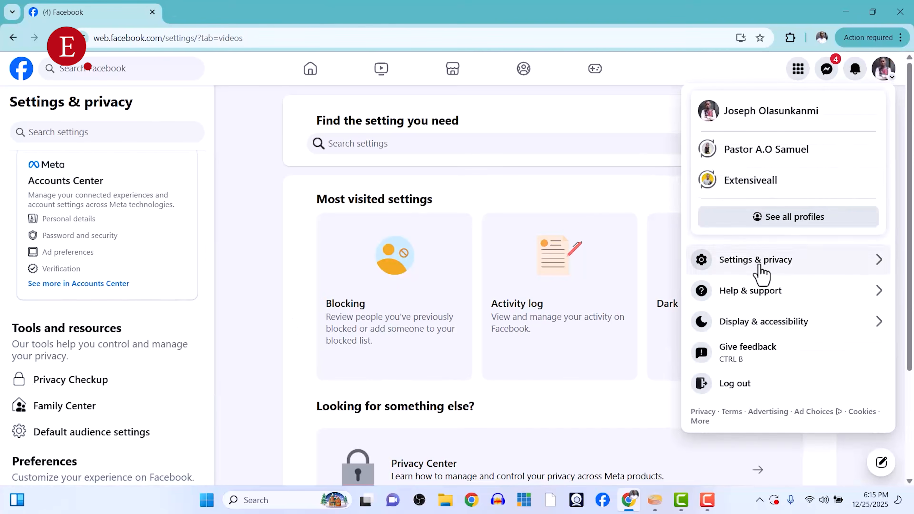
pyautogui.click(756, 263)
pyautogui.click(744, 144)
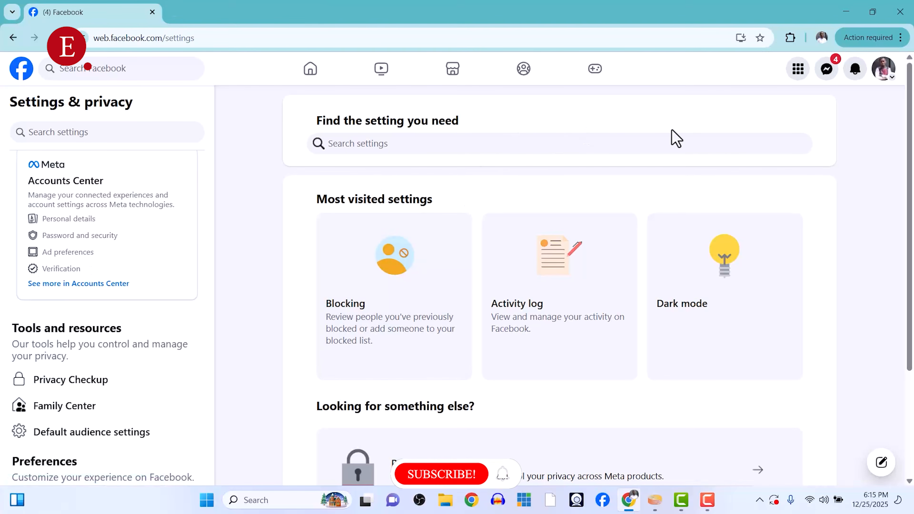
pyautogui.scroll(-5, 53, 396)
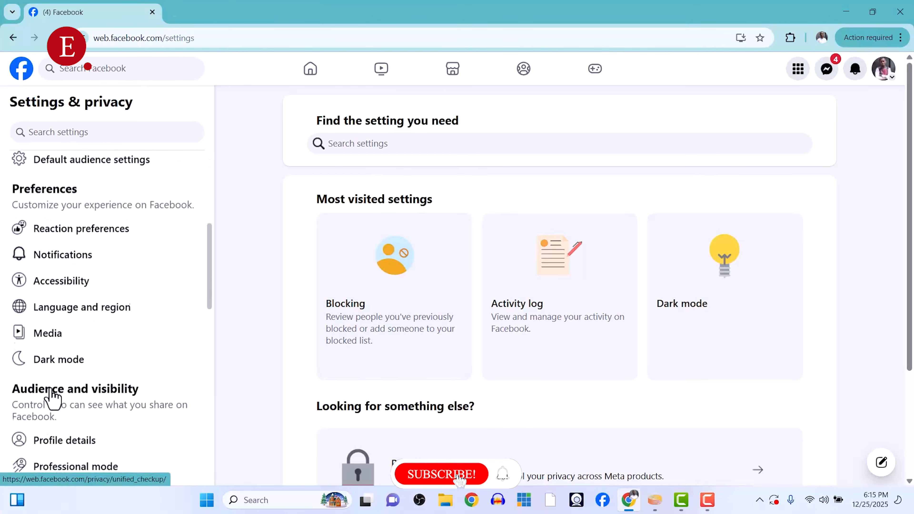
pyautogui.scroll(-8, 53, 396)
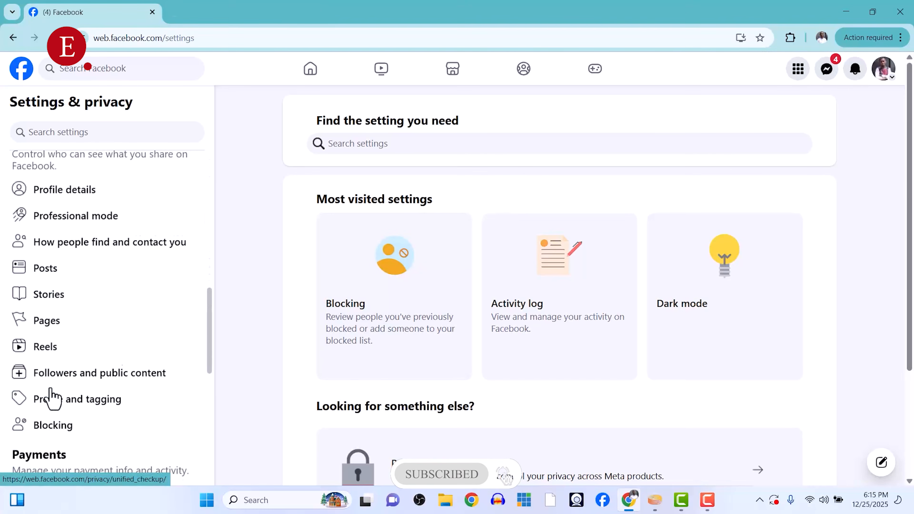
pyautogui.scroll(-3, 52, 396)
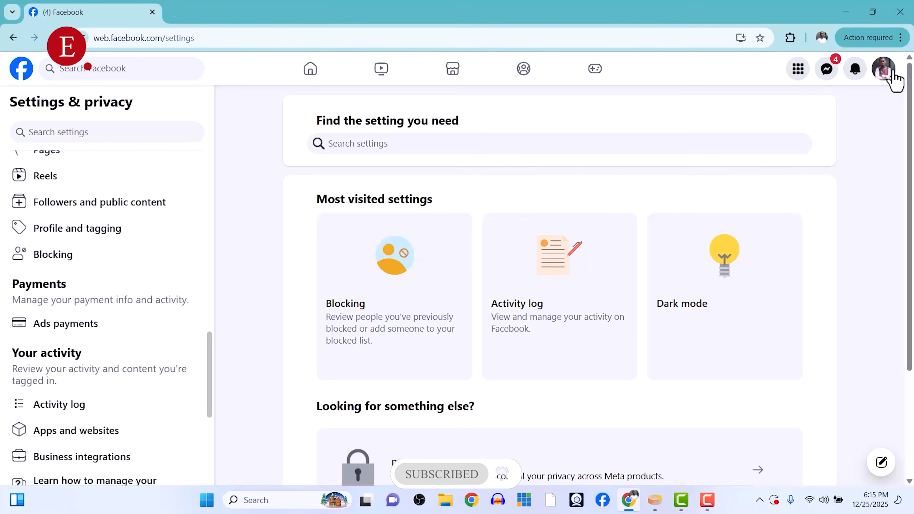
pyautogui.click(890, 76)
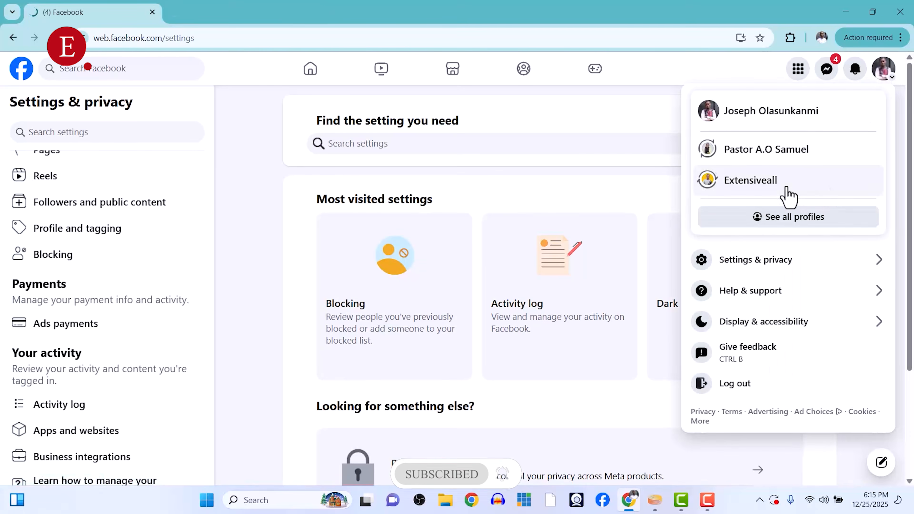
pyautogui.click(787, 188)
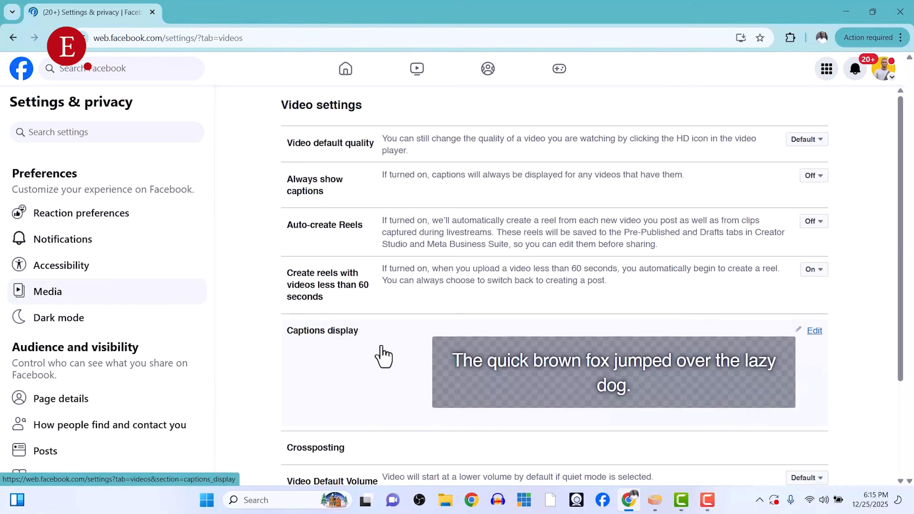
# Remove the pending crosspost request with Agc Okon-Aku Ohafia from the Media crossposting settings.
pyautogui.scroll(-3, 384, 356)
pyautogui.click(408, 325)
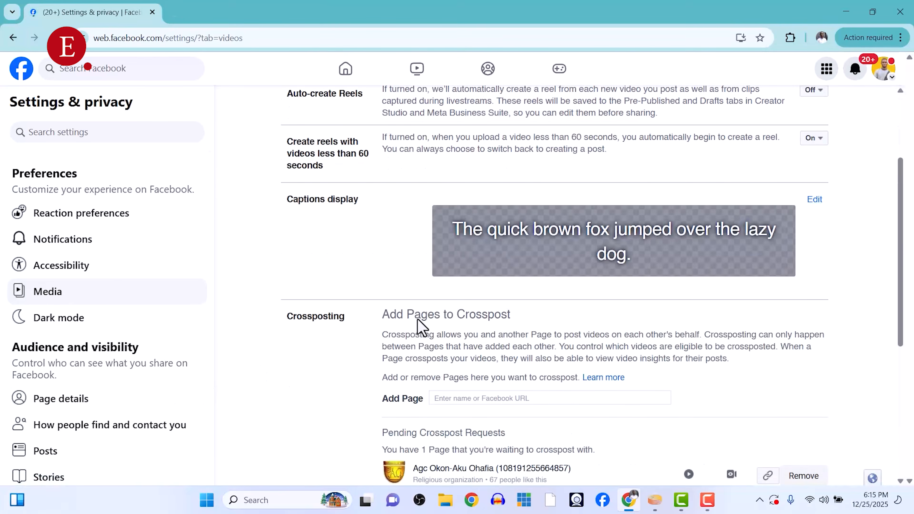
pyautogui.scroll(-2, 465, 425)
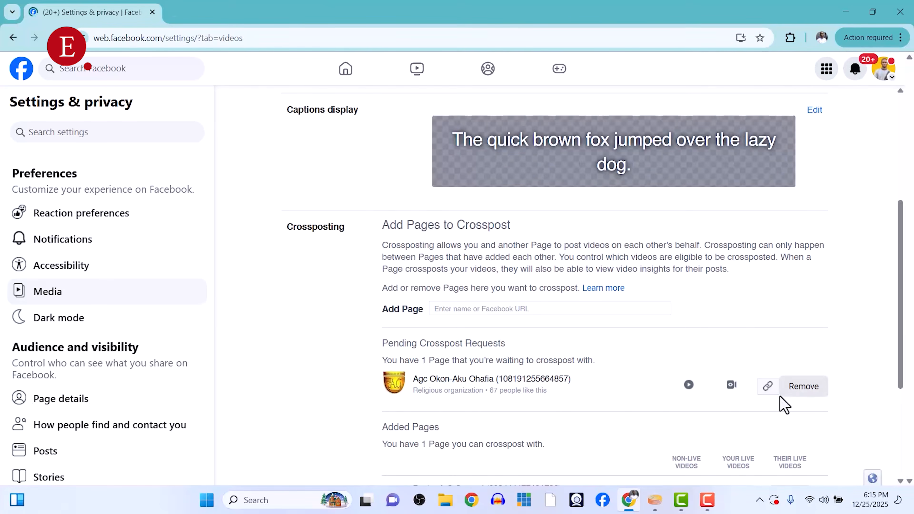
pyautogui.click(803, 392)
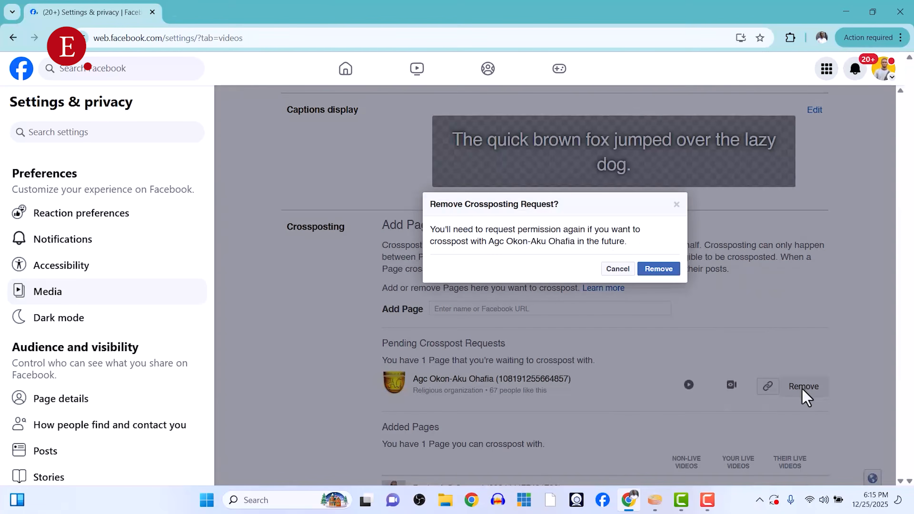
pyautogui.click(663, 271)
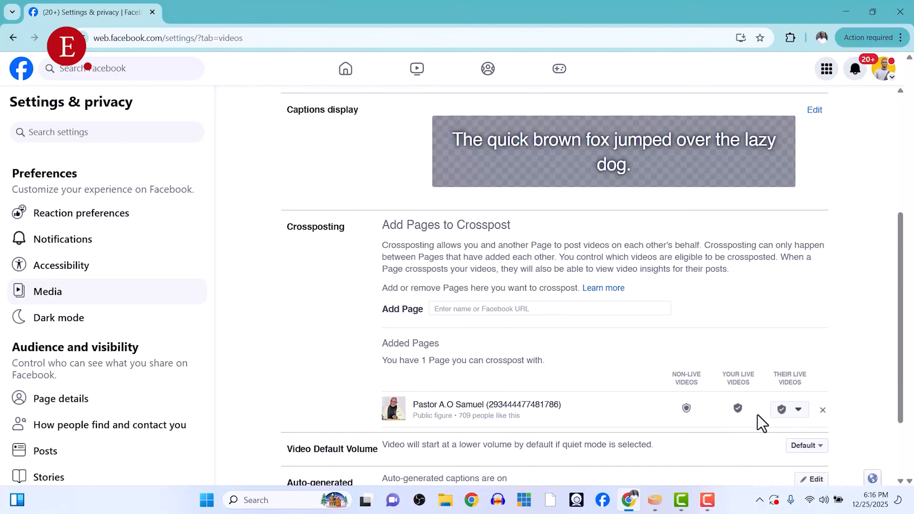
# Set the added crossposting Page's live videos to Automatically Post.
pyautogui.click(798, 409)
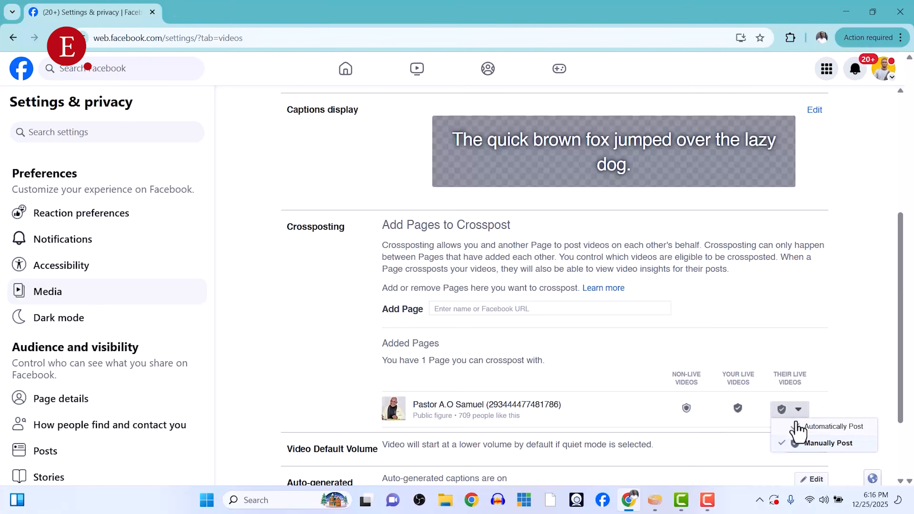
pyautogui.click(814, 430)
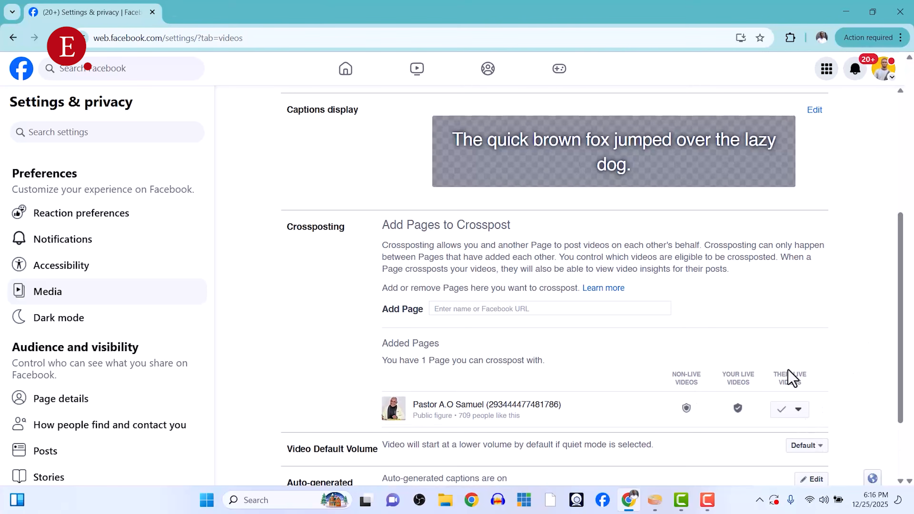
# Switch the acting profile to the added crossposting Page.
pyautogui.click(789, 407)
pyautogui.click(788, 407)
pyautogui.click(884, 70)
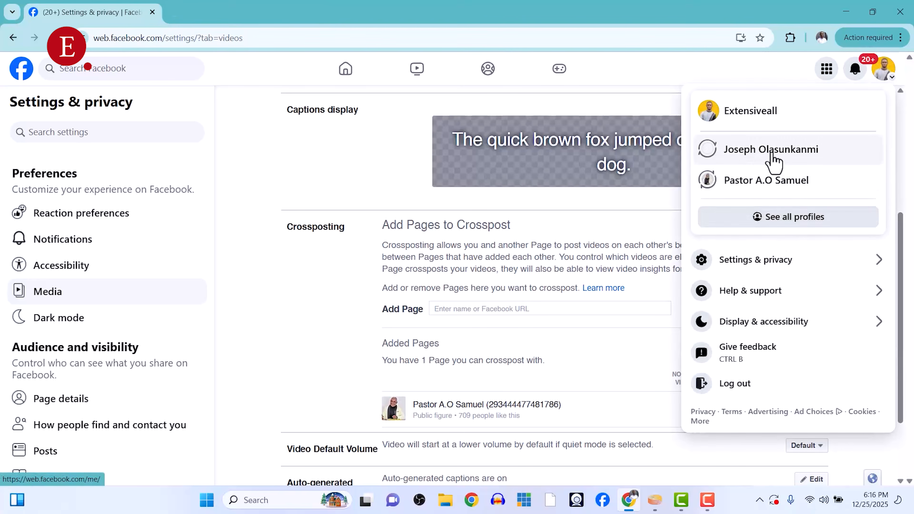
pyautogui.click(758, 183)
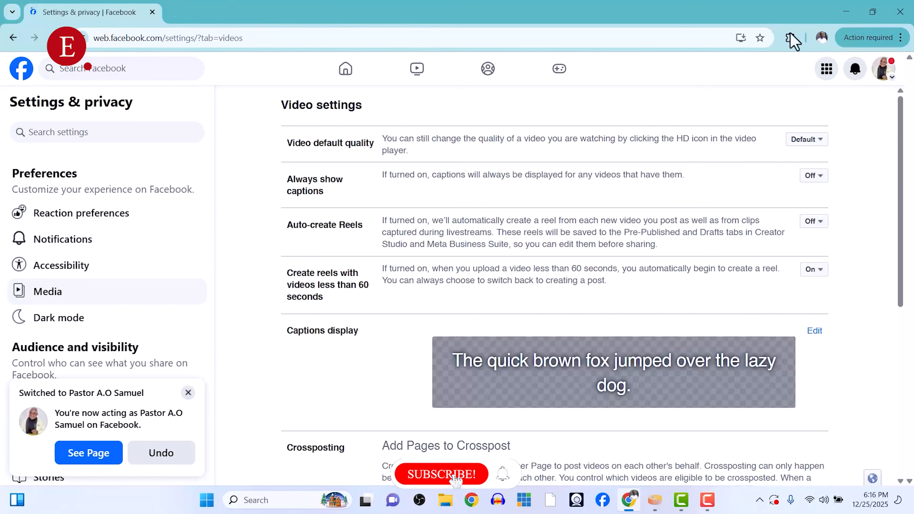
# Start creating a live video from the Page's home feed.
pyautogui.click(19, 80)
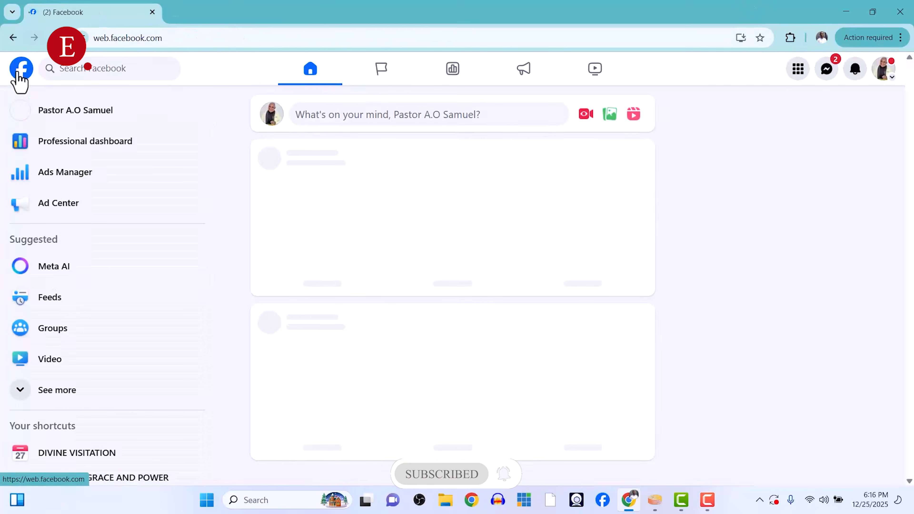
pyautogui.click(586, 115)
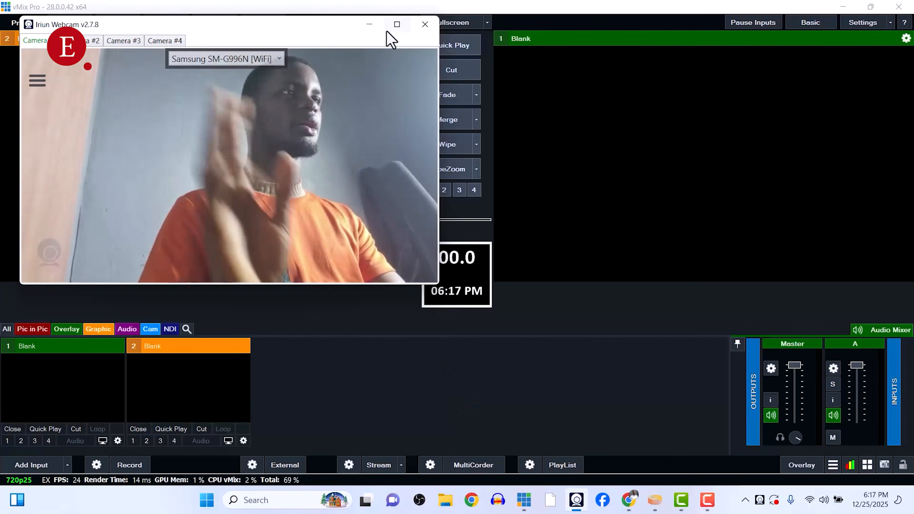
# Switch to vMix and add the Iriun Webcam as a camera input.
pyautogui.click(369, 25)
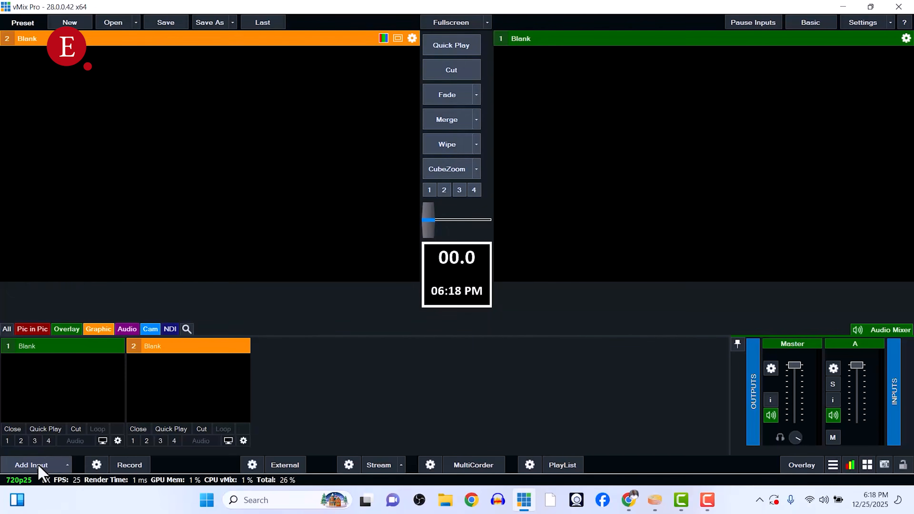
pyautogui.click(54, 463)
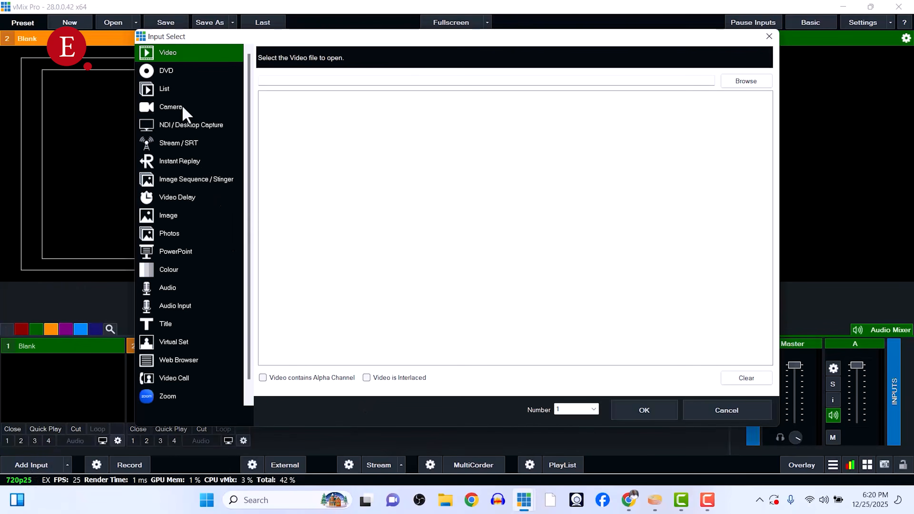
pyautogui.click(180, 108)
pyautogui.click(477, 54)
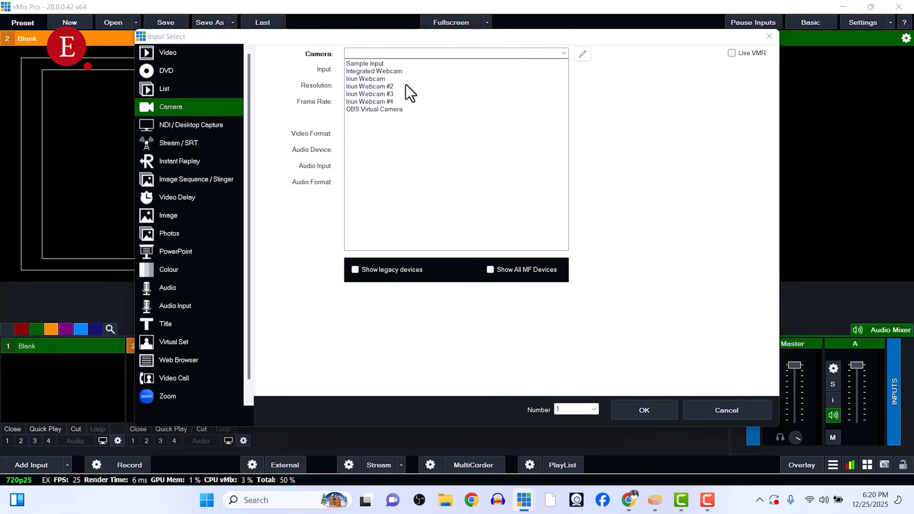
pyautogui.click(394, 79)
pyautogui.click(425, 150)
pyautogui.click(416, 171)
pyautogui.click(636, 416)
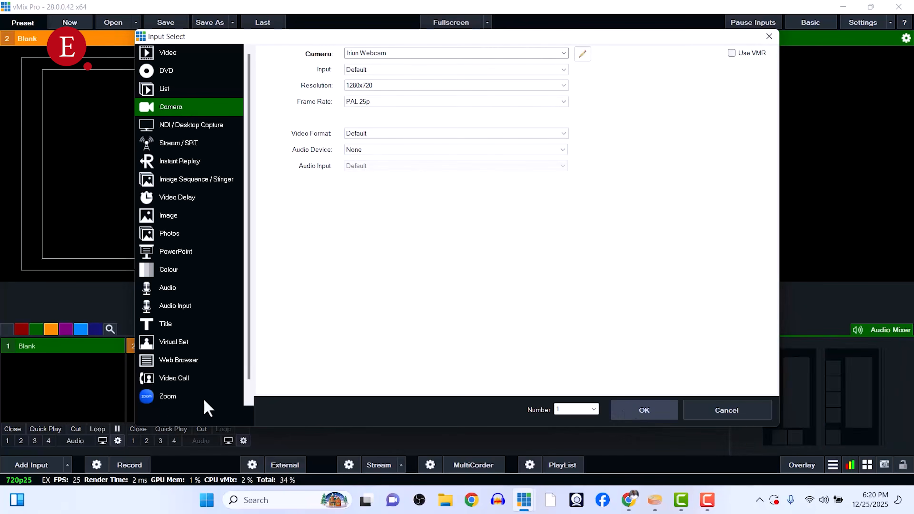
# Add an audio input using the Line In (Realtek Audio) device.
pyautogui.click(45, 465)
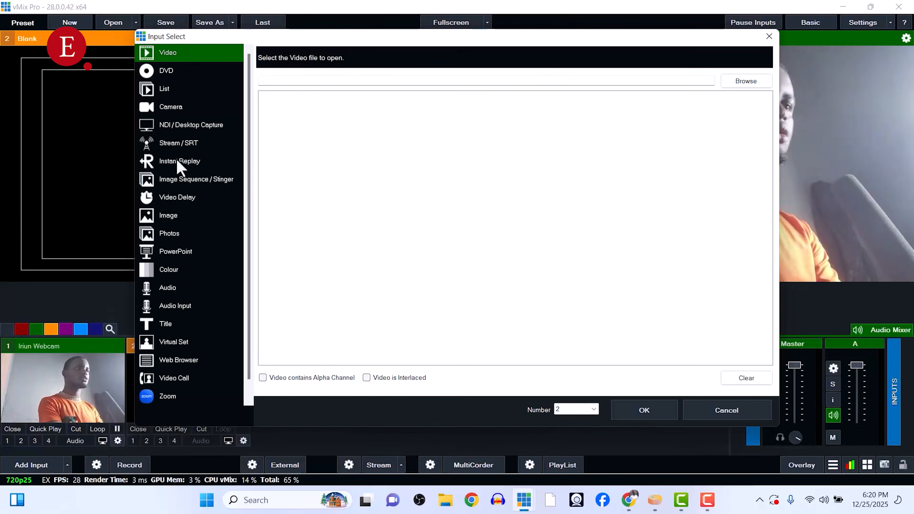
pyautogui.click(178, 306)
pyautogui.click(450, 60)
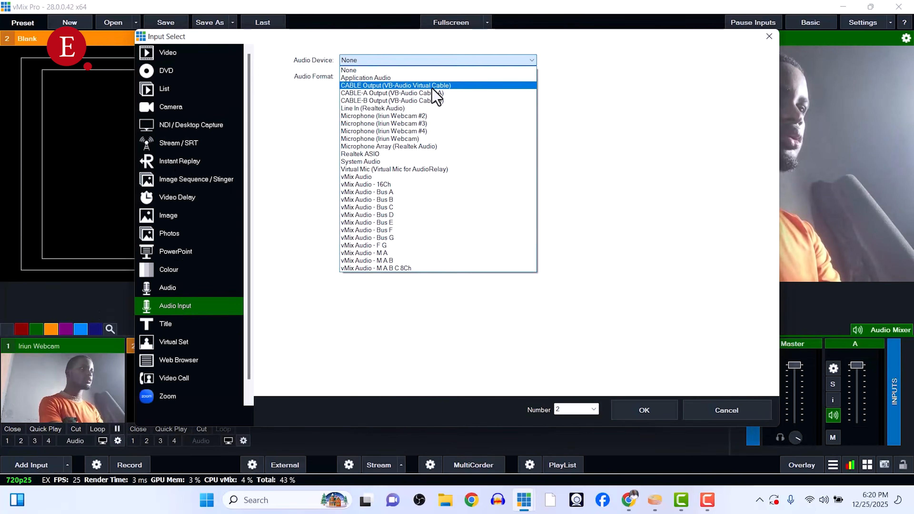
pyautogui.click(414, 108)
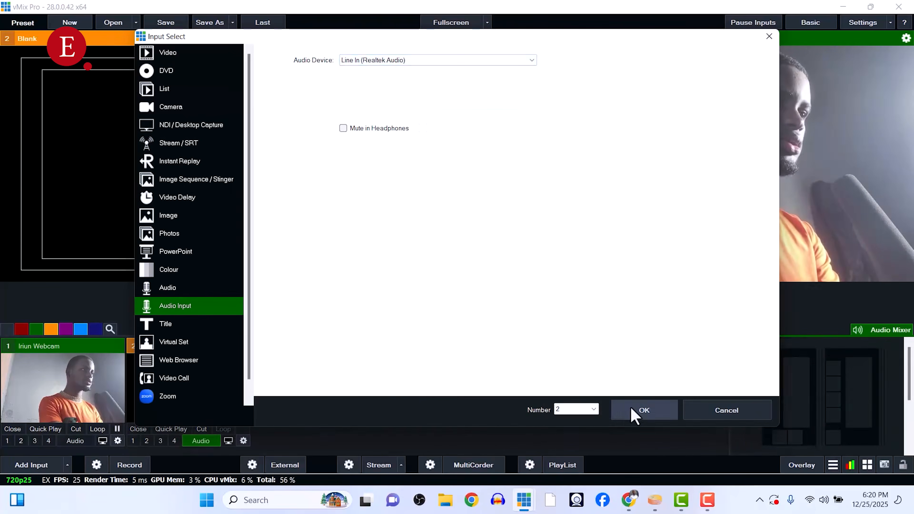
pyautogui.click(643, 410)
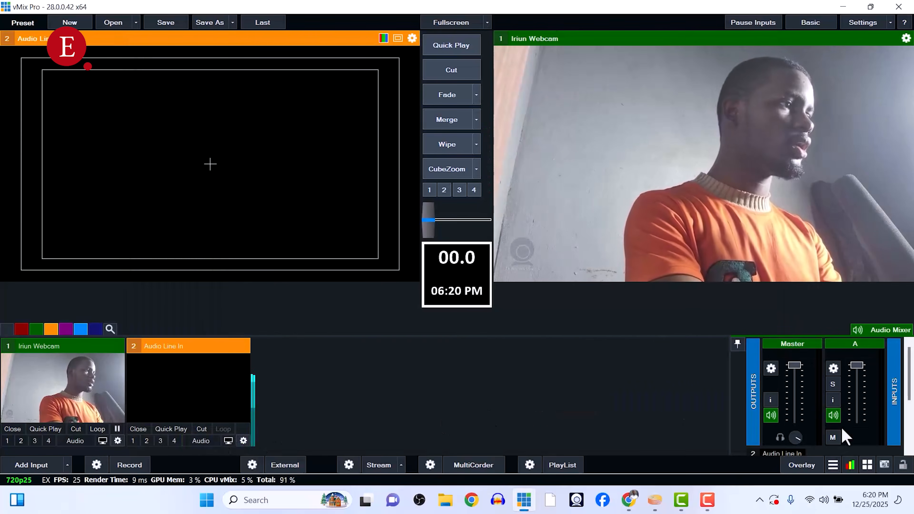
# Return to the browser's Live Producer and choose Go live.
pyautogui.click(909, 435)
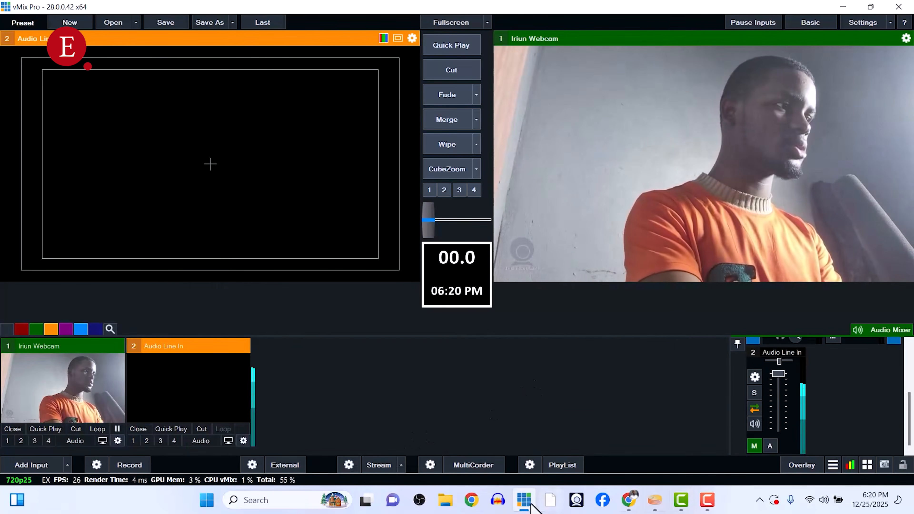
pyautogui.click(632, 501)
pyautogui.scroll(-5, 550, 323)
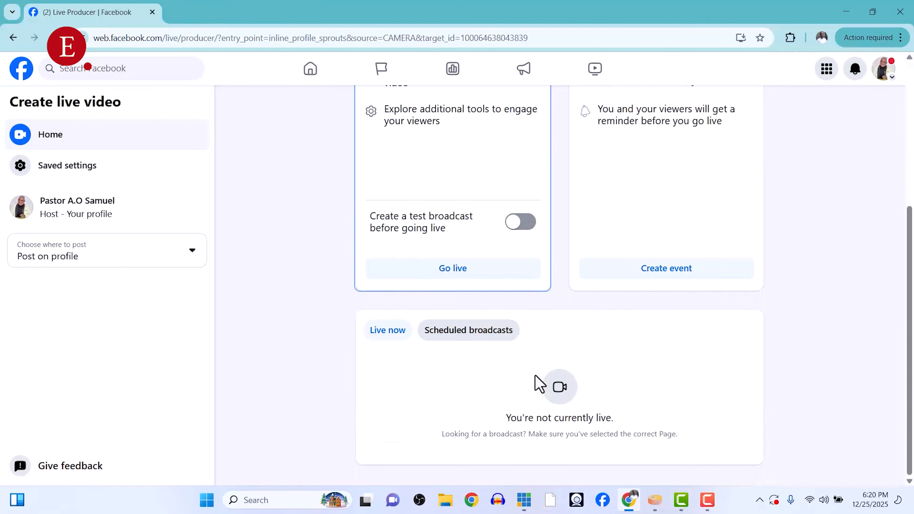
pyautogui.click(442, 274)
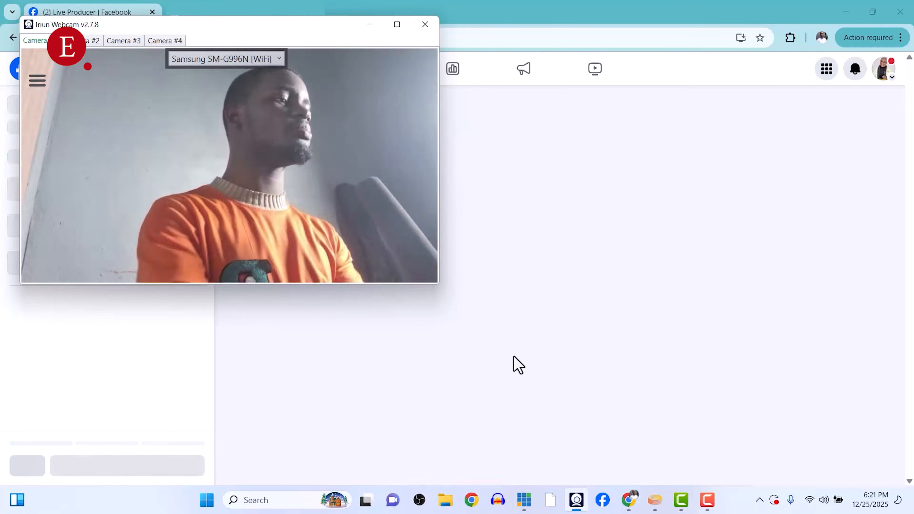
# Review the vMix streaming settings destinations across the stream slots, then return to the browser.
pyautogui.click(524, 500)
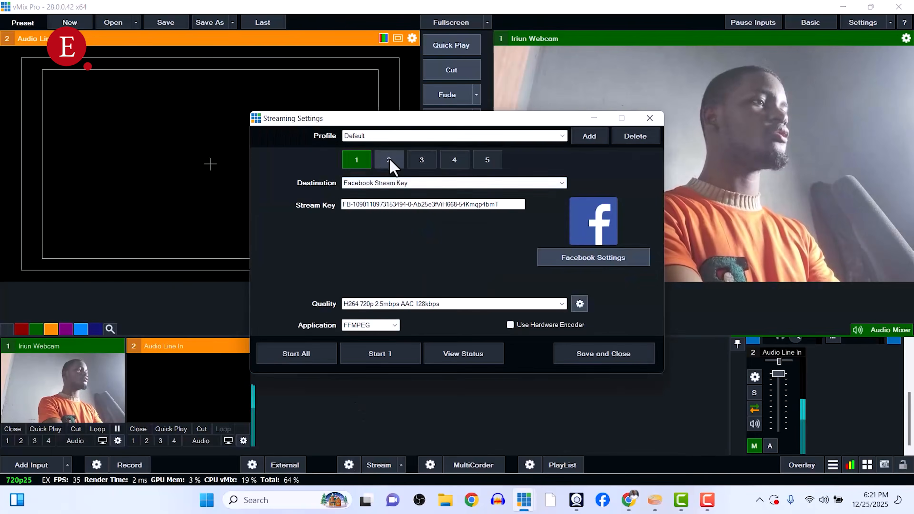
pyautogui.click(423, 161)
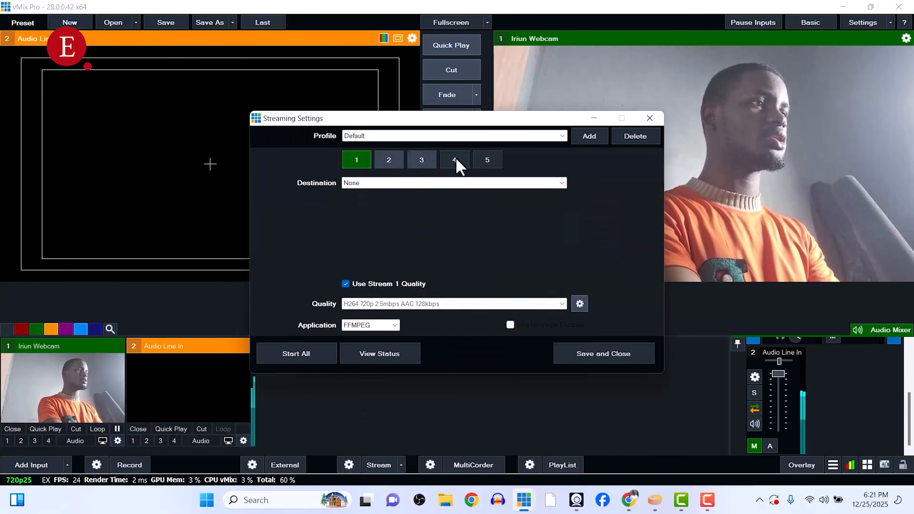
pyautogui.click(466, 161)
pyautogui.click(489, 162)
pyautogui.click(356, 162)
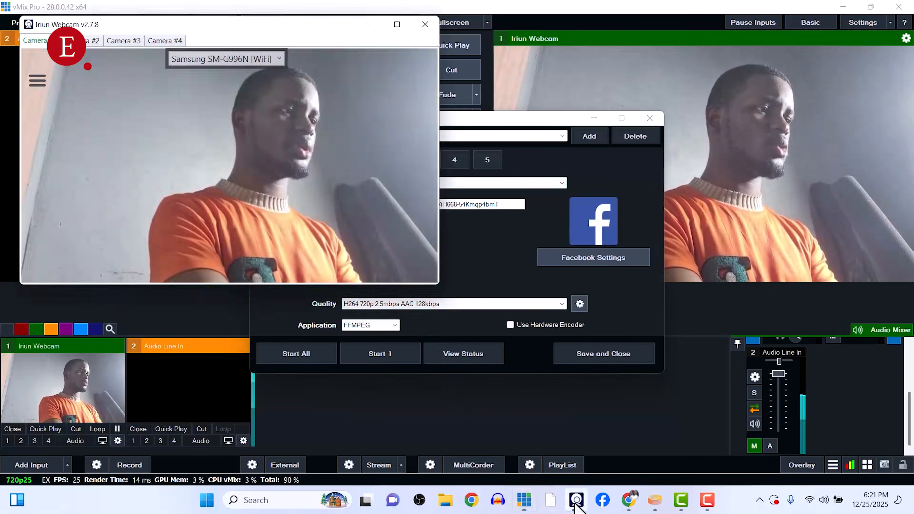
pyautogui.click(627, 508)
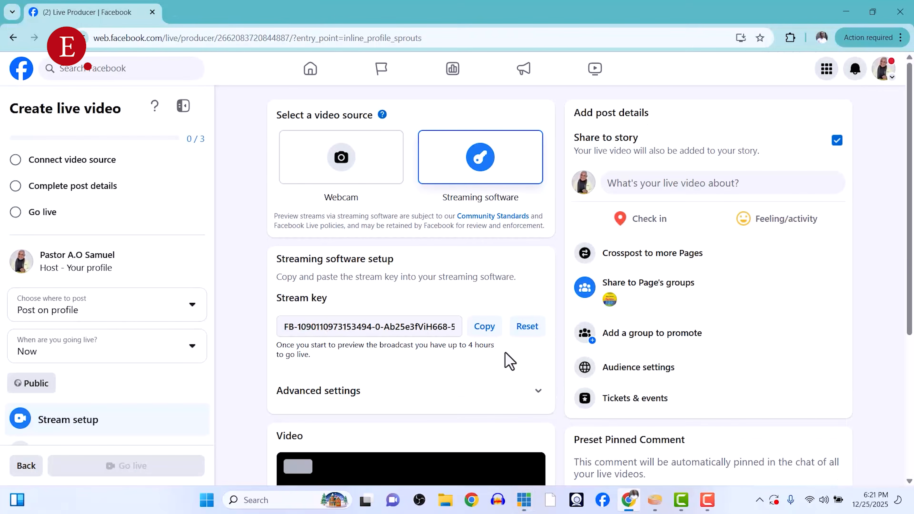
# Open the live video post details and enter Test as the title.
pyautogui.click(636, 189)
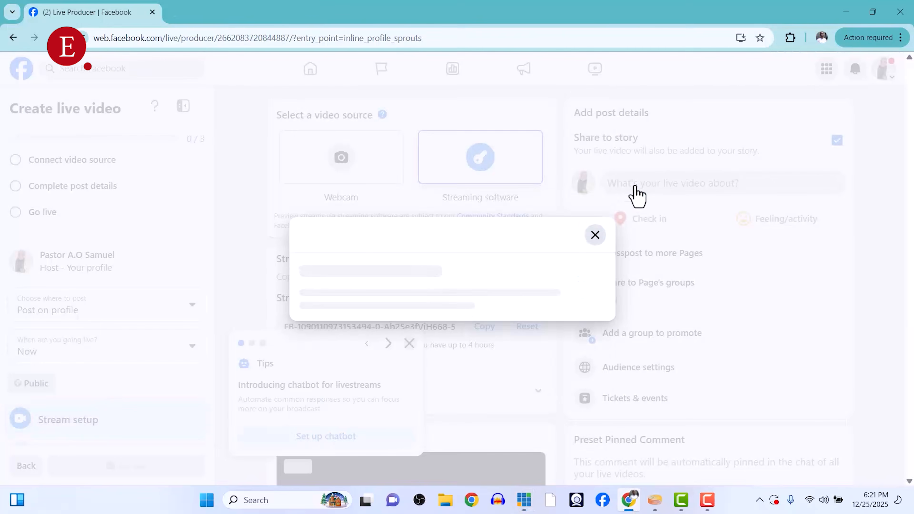
pyautogui.click(435, 215)
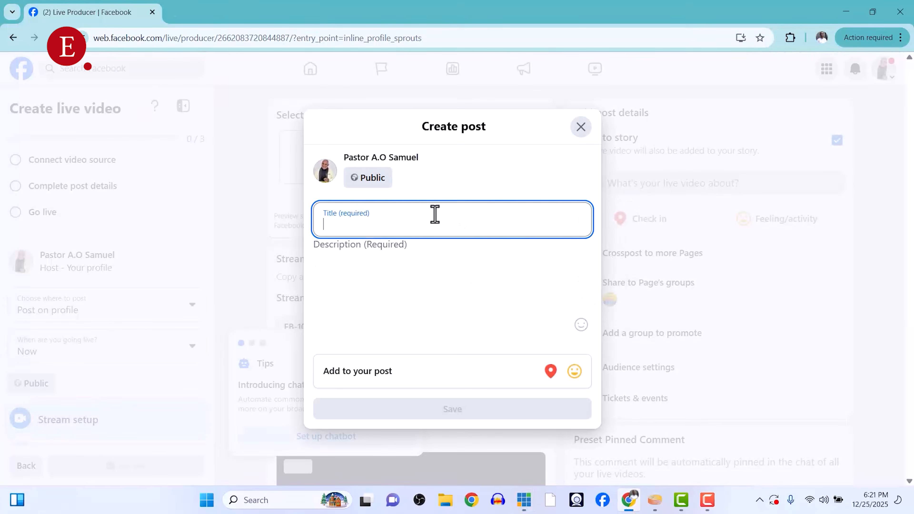
pyautogui.write('est')
pyautogui.press('BackSpace')
pyautogui.press('BackSpace')
pyautogui.write('Te')
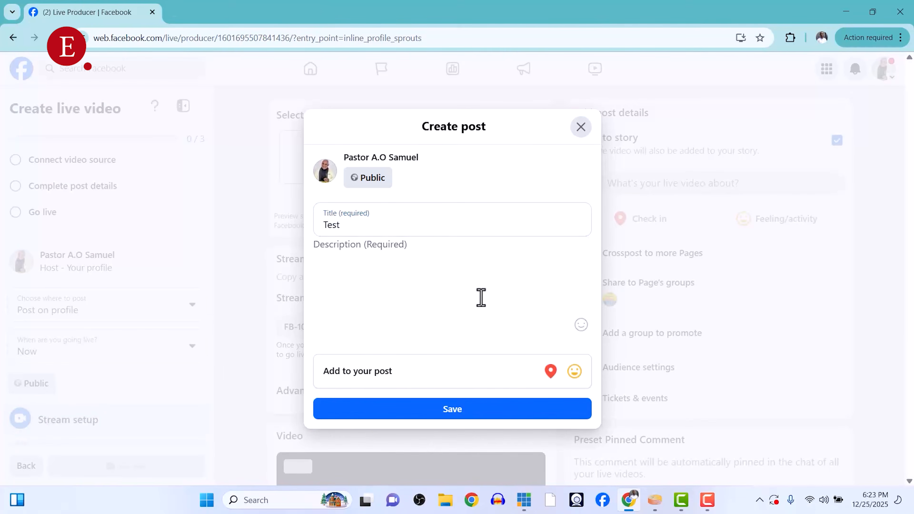
# Enter Test as the live video's description and save the post details.
pyautogui.click(480, 302)
pyautogui.write('Test')
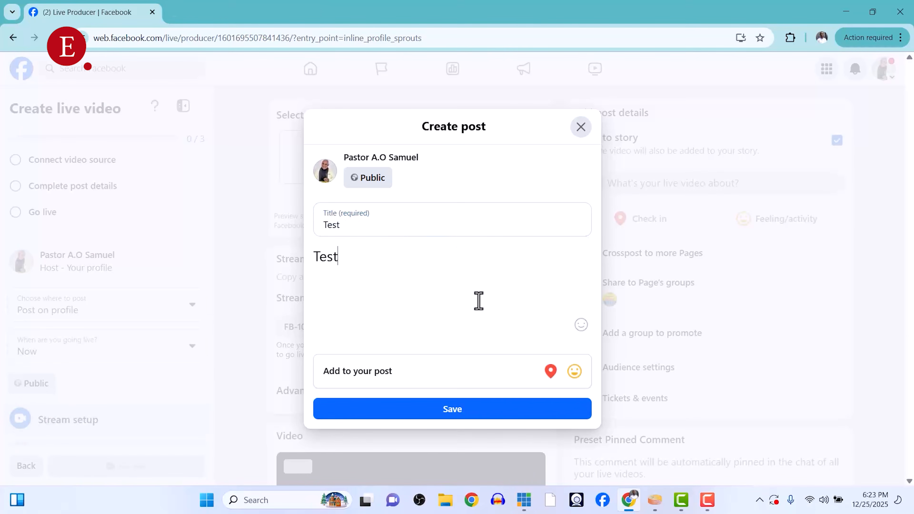
pyautogui.click(491, 413)
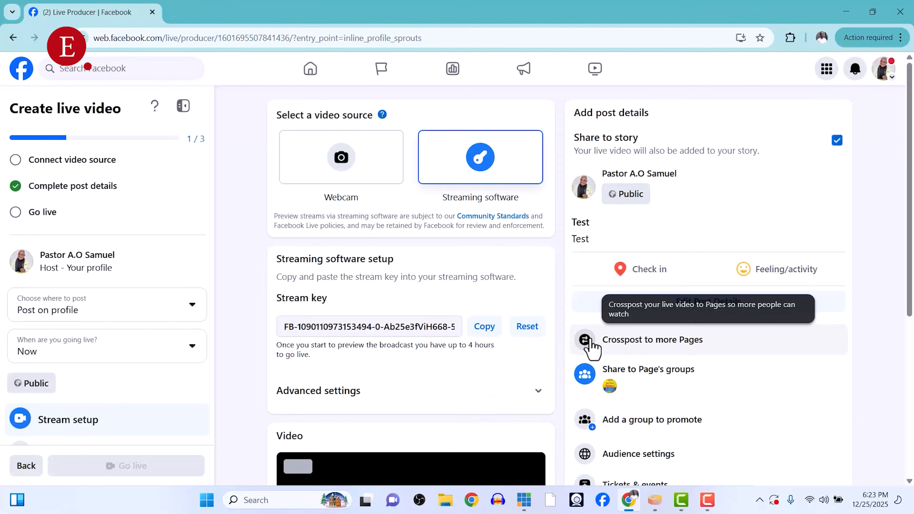
# Crosspost the live video to the Extensiveall Page, keeping Save Pages for next time on, then close the dialog.
pyautogui.scroll(-5, 579, 389)
pyautogui.scroll(5, 583, 411)
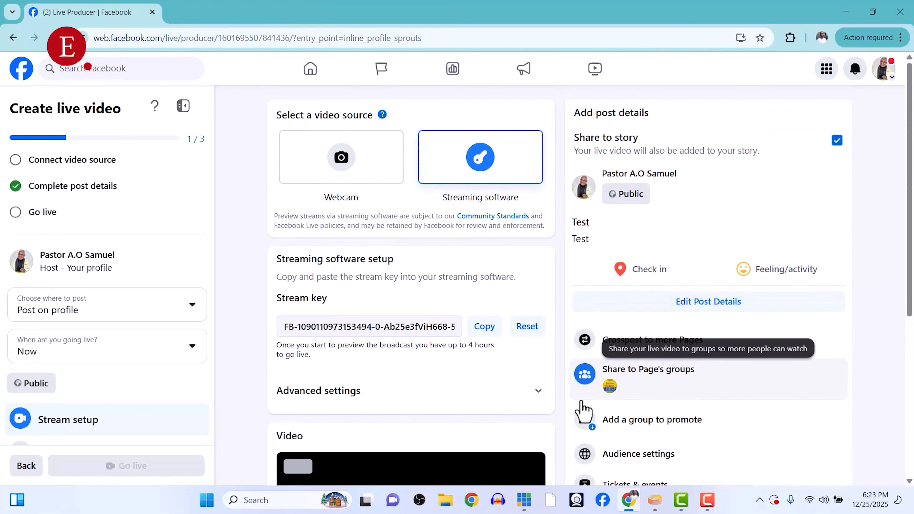
pyautogui.click(640, 343)
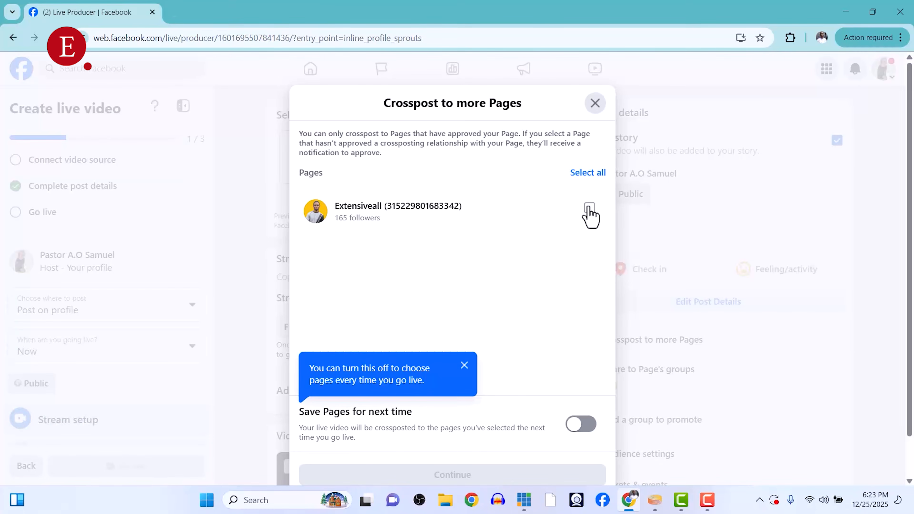
pyautogui.click(589, 209)
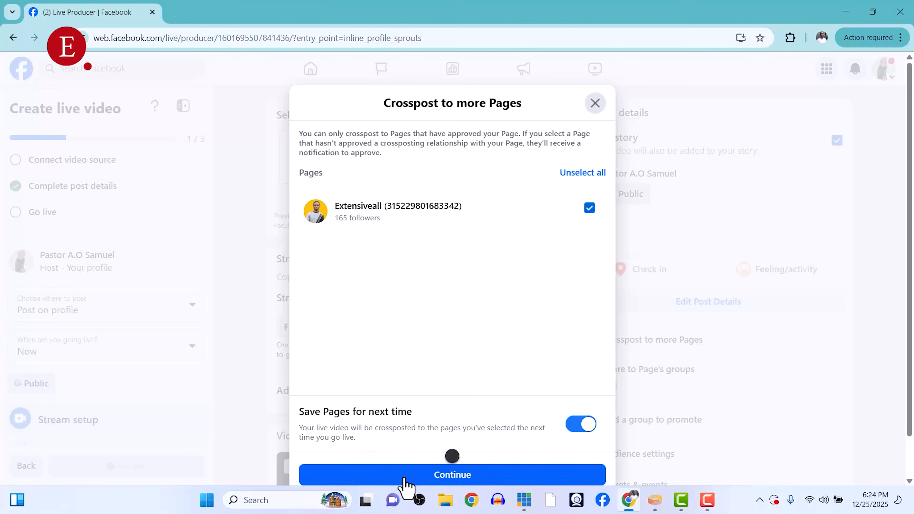
pyautogui.click(404, 477)
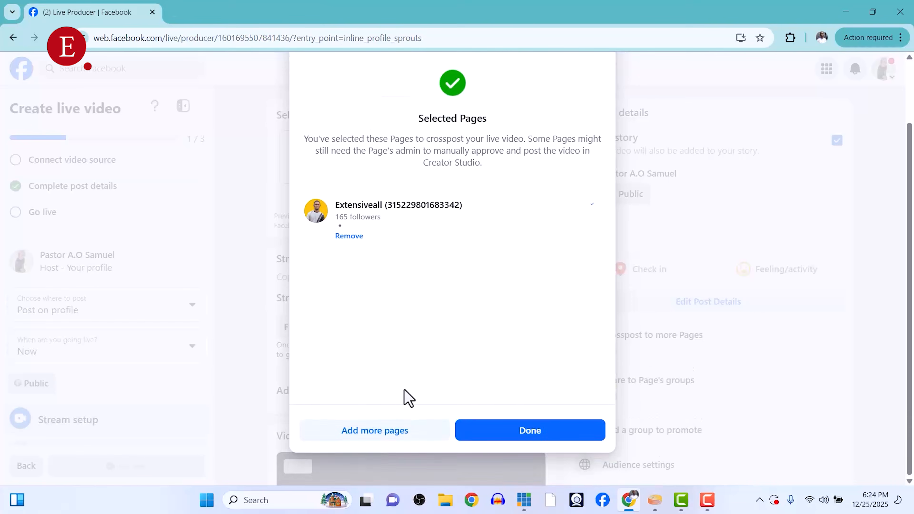
pyautogui.click(376, 431)
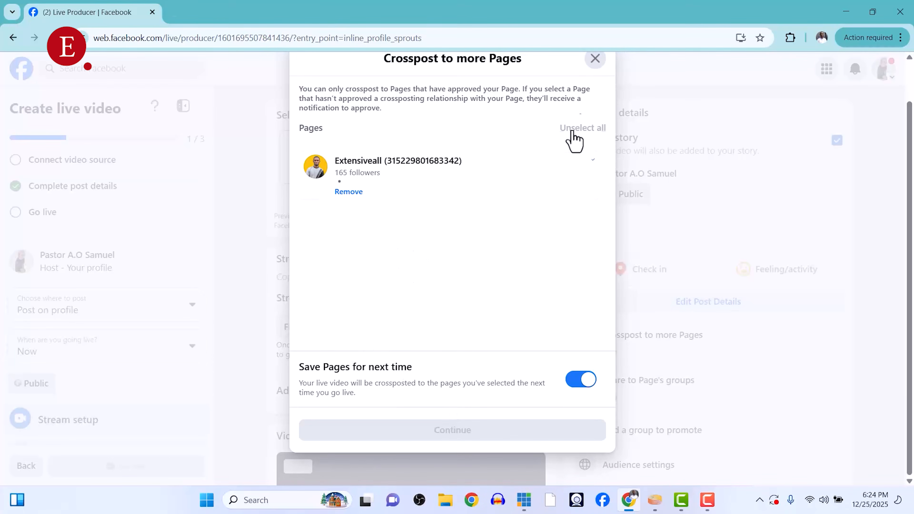
pyautogui.click(594, 68)
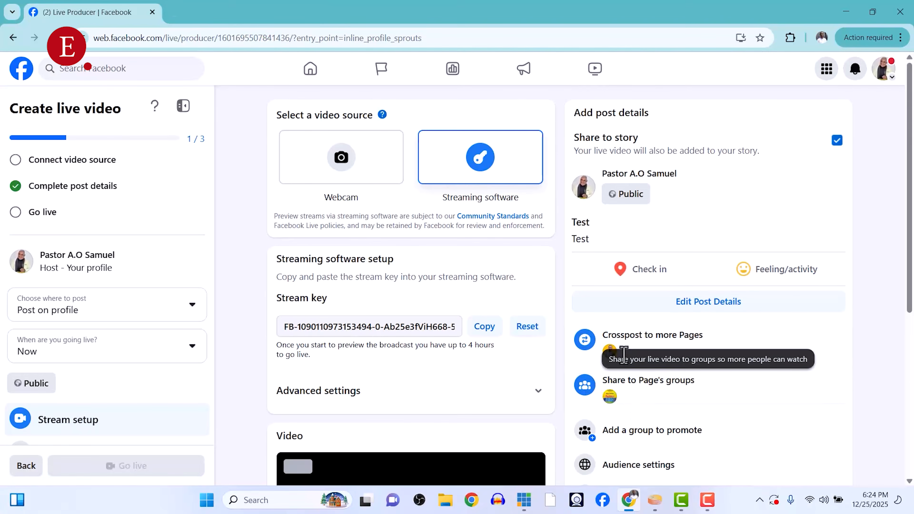
# Copy the Facebook stream key and paste it into the Stream Key field of vMix stream slot 1, then save.
pyautogui.scroll(-5, 647, 409)
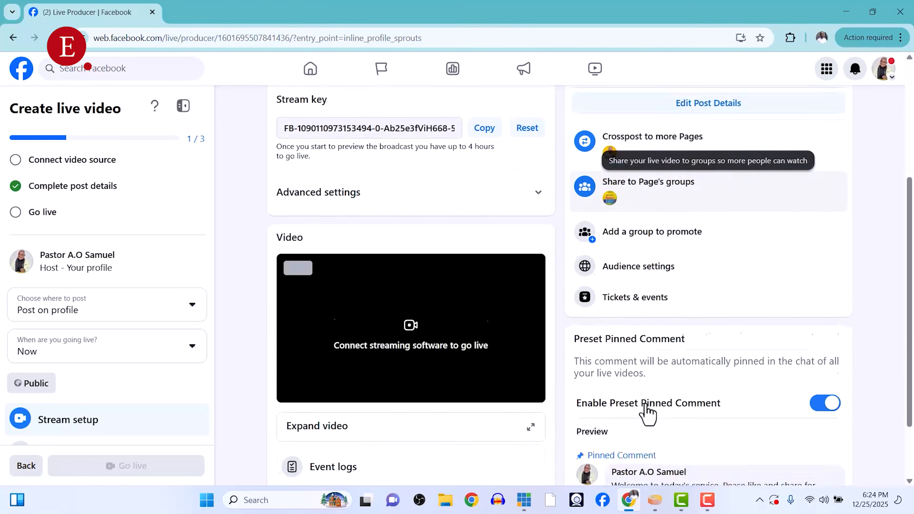
pyautogui.scroll(5, 647, 410)
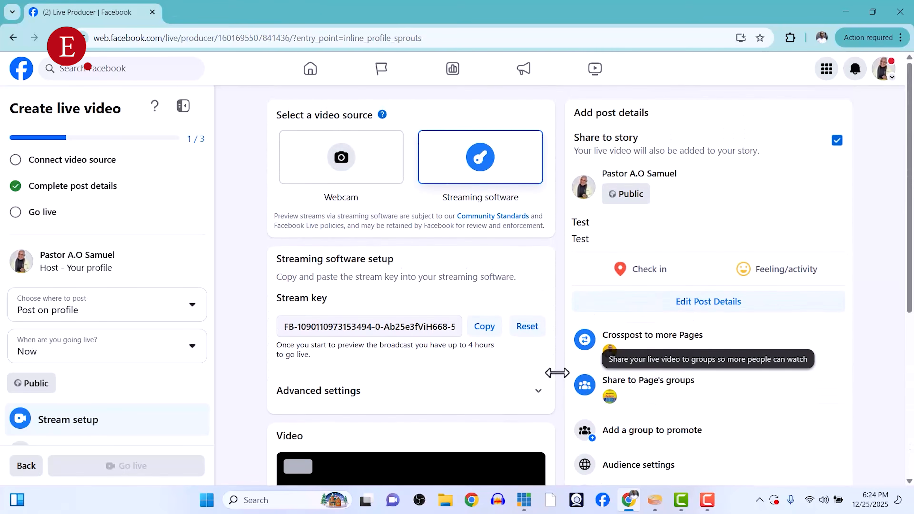
pyautogui.click(484, 323)
pyautogui.click(524, 500)
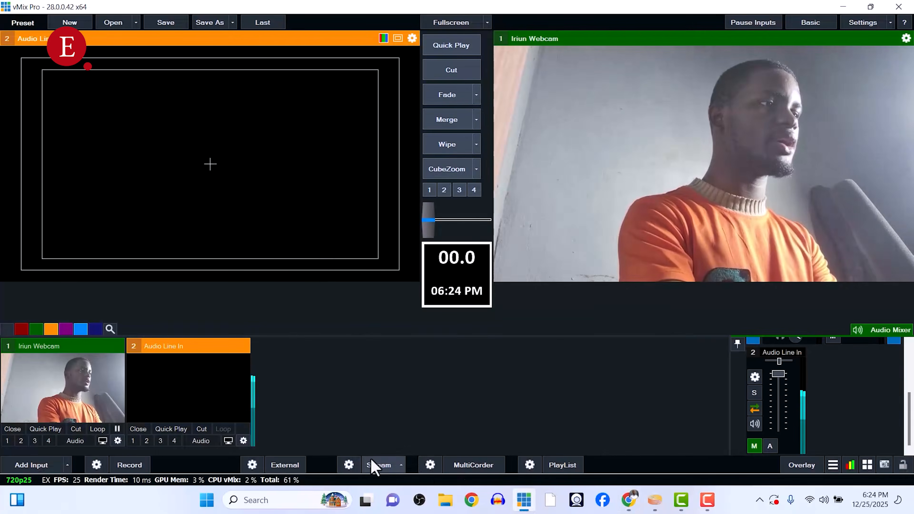
pyautogui.click(348, 465)
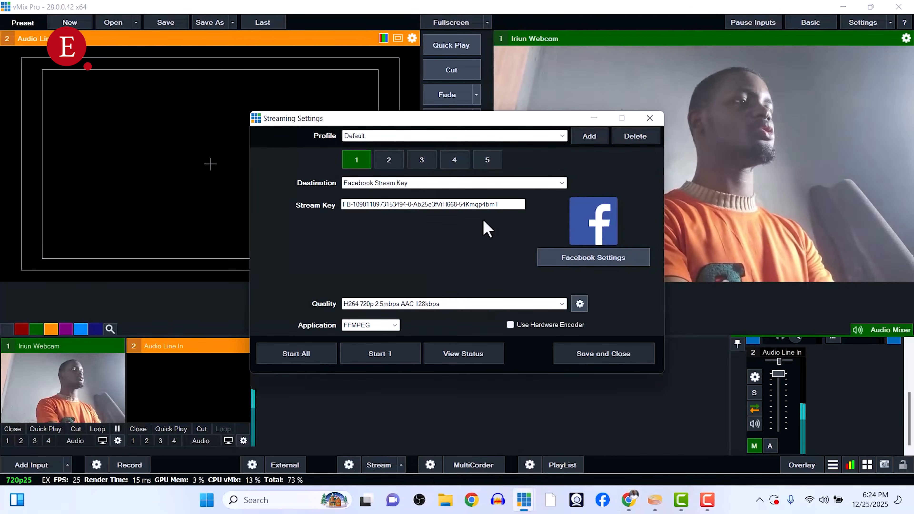
pyautogui.doubleClick(467, 202)
pyautogui.hotkey('ctrl', 'v')
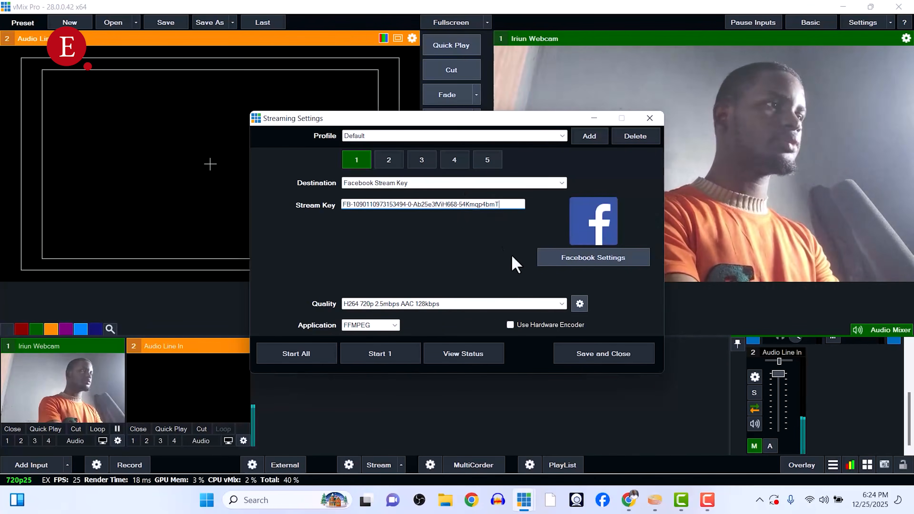
pyautogui.click(565, 360)
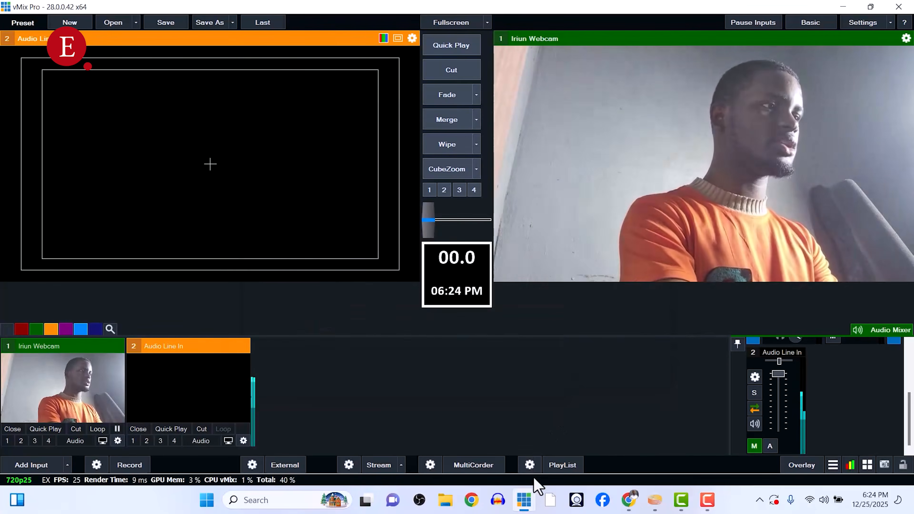
# Expand the Advanced settings of the streaming software setup in Live Producer.
pyautogui.click(628, 501)
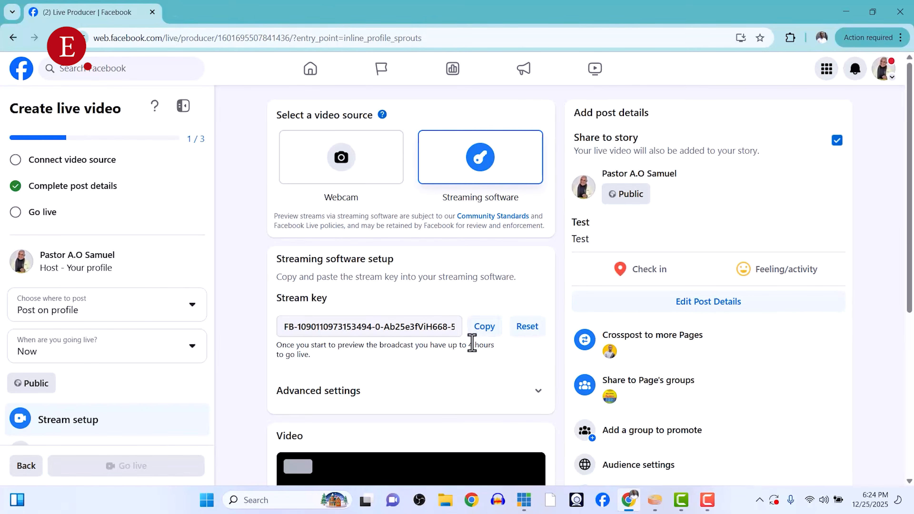
pyautogui.click(492, 392)
pyautogui.scroll(-3, 490, 393)
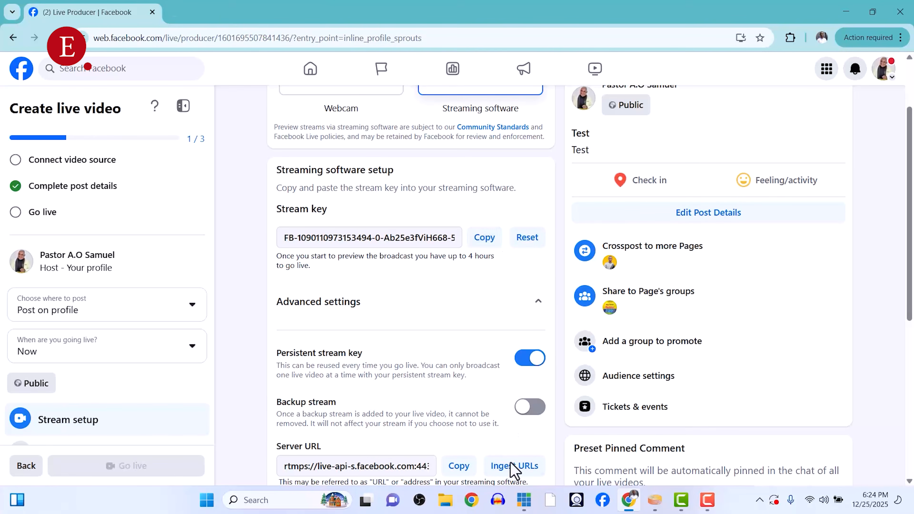
# Replace the vMix stream slot 1 Stream Key with the copied stream key and save the streaming settings.
pyautogui.click(523, 503)
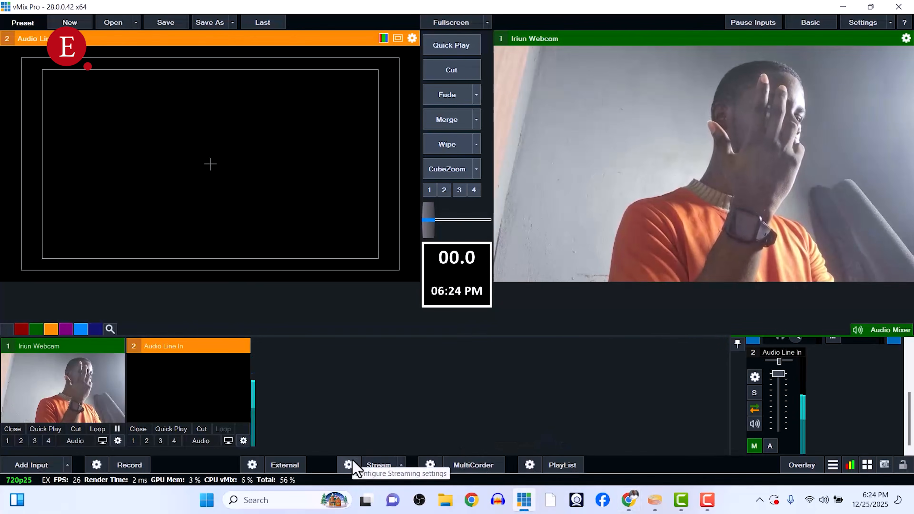
pyautogui.click(509, 206)
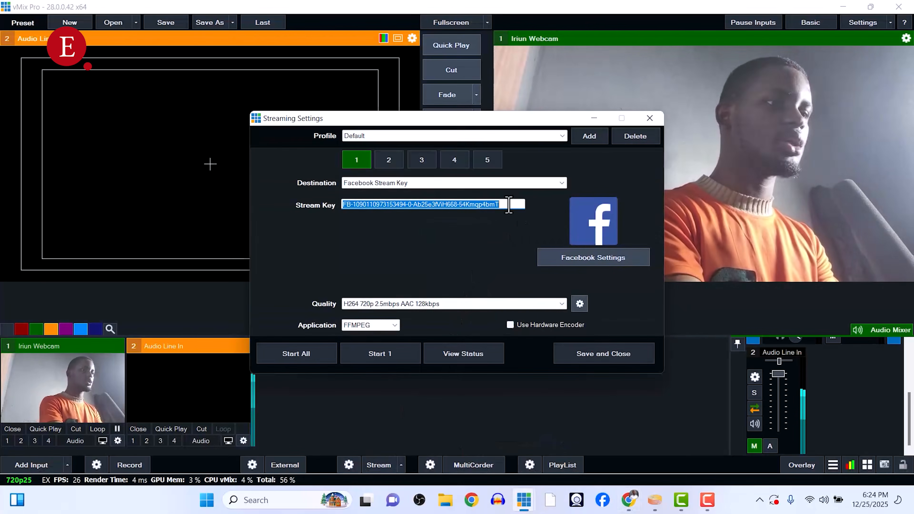
pyautogui.hotkey('ctrl', 'a')
pyautogui.hotkey('ctrl', 'v')
pyautogui.hotkey('ctrl', 'a')
pyautogui.hotkey('ctrl', 'v')
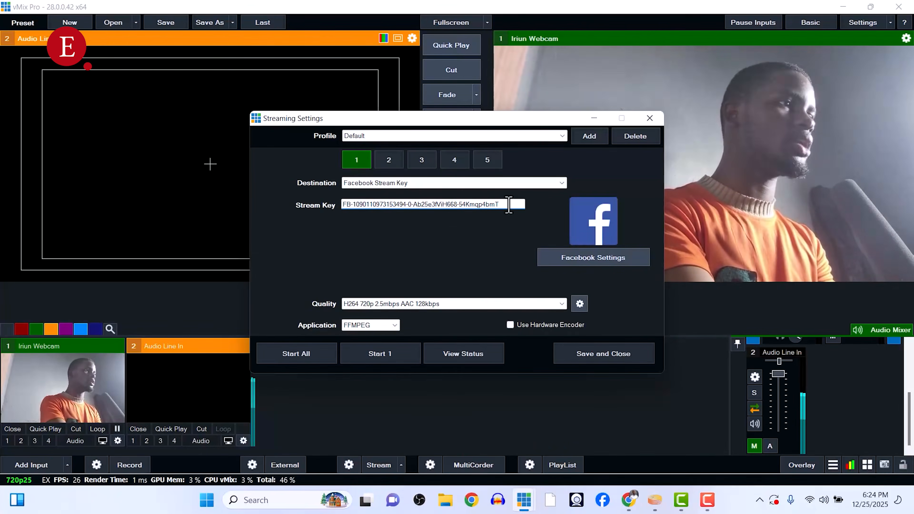
pyautogui.click(596, 355)
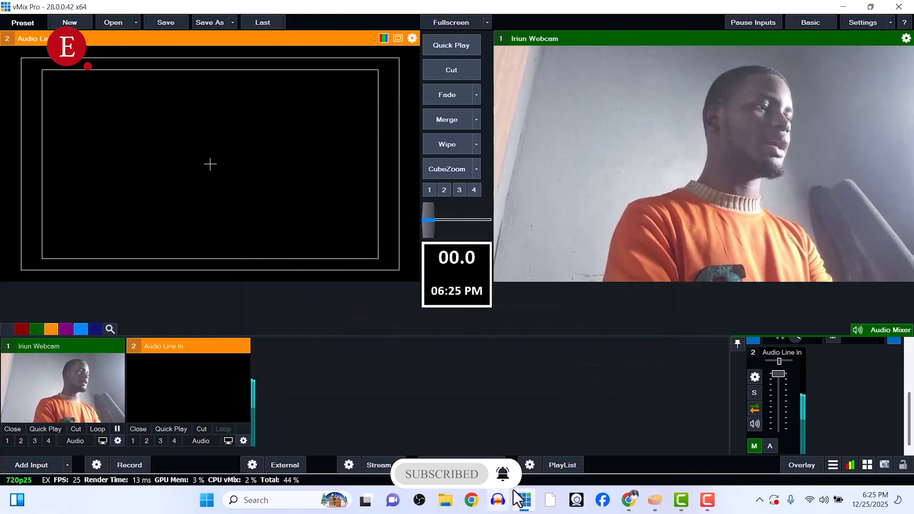
# Collapse the Advanced settings section in Live Producer.
pyautogui.click(628, 502)
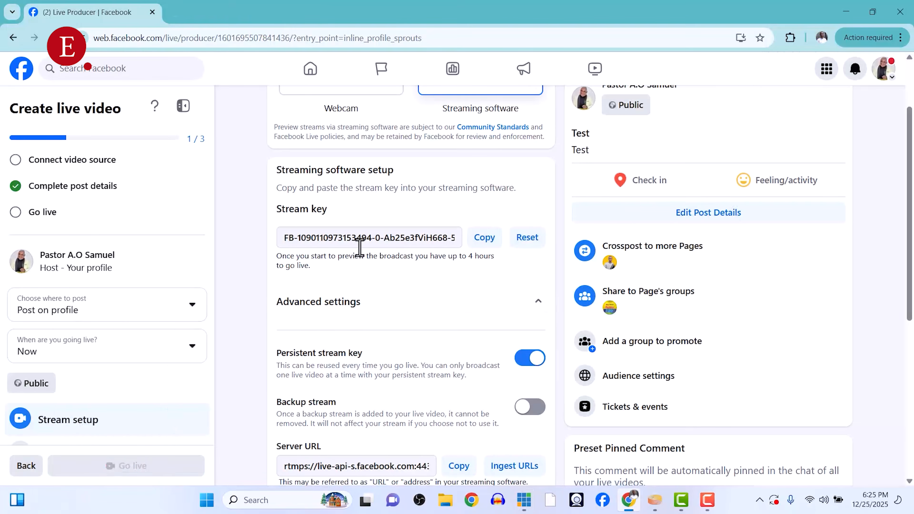
pyautogui.click(420, 314)
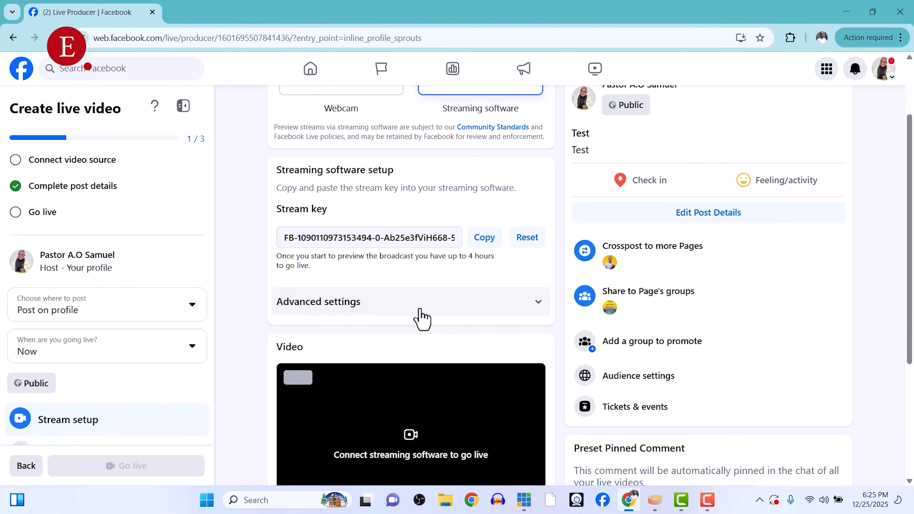
pyautogui.scroll(3, 422, 319)
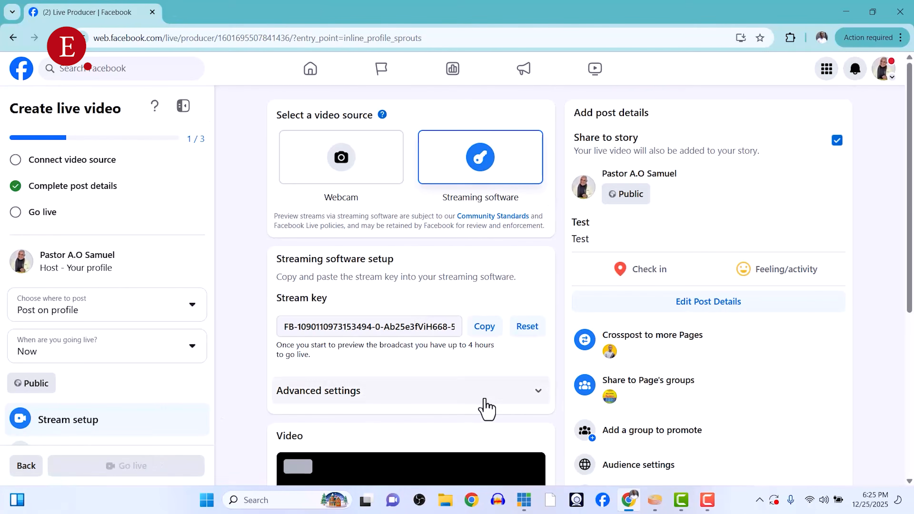
# Reopen the Crosspost to more Pages dialog, then switch back to vMix.
pyautogui.click(607, 350)
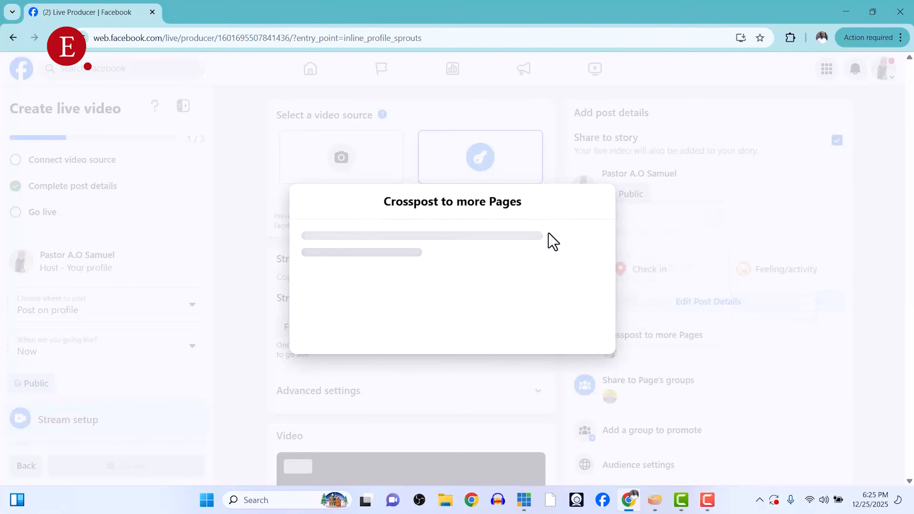
pyautogui.click(526, 502)
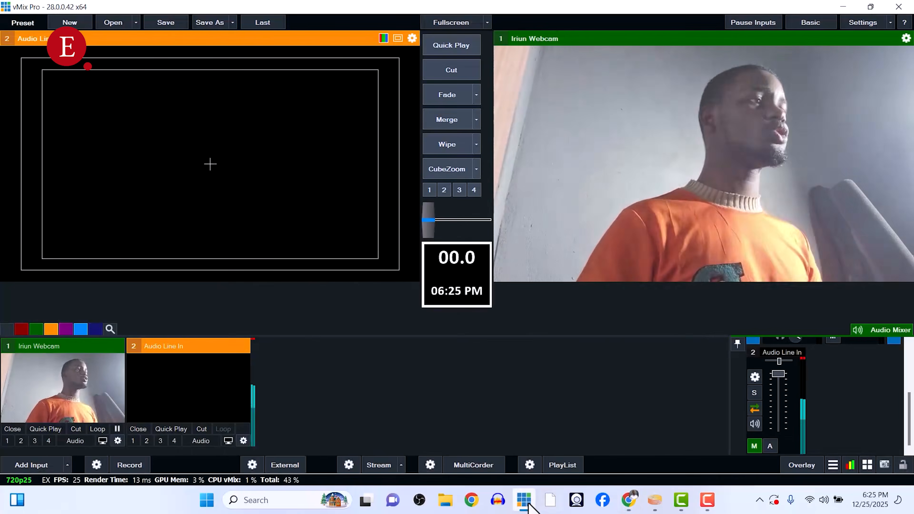